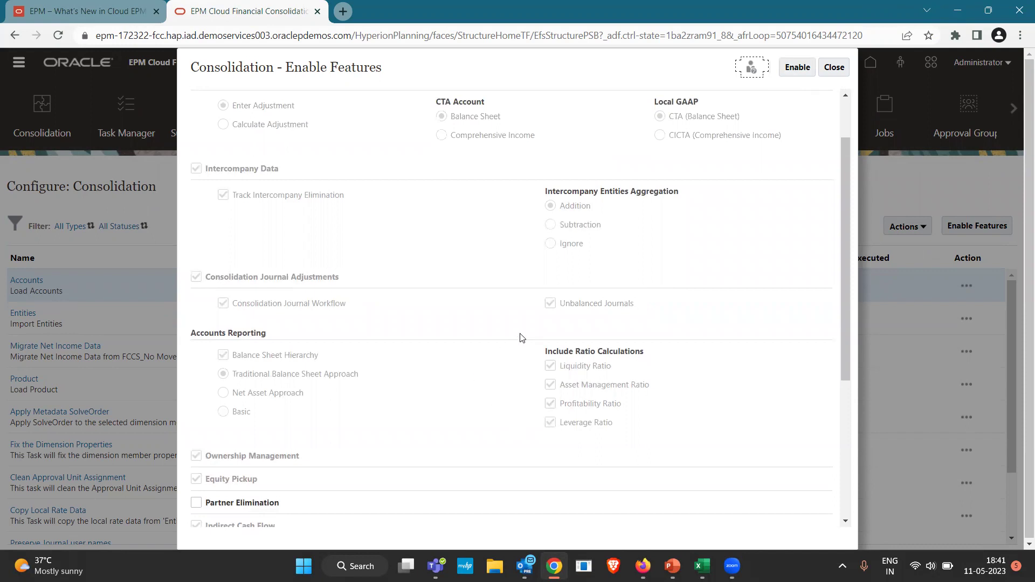
- Close the Consolidation feature settings and open the Consolidation Journals management page
{"action": "left_click", "coordinate": [831, 68]}
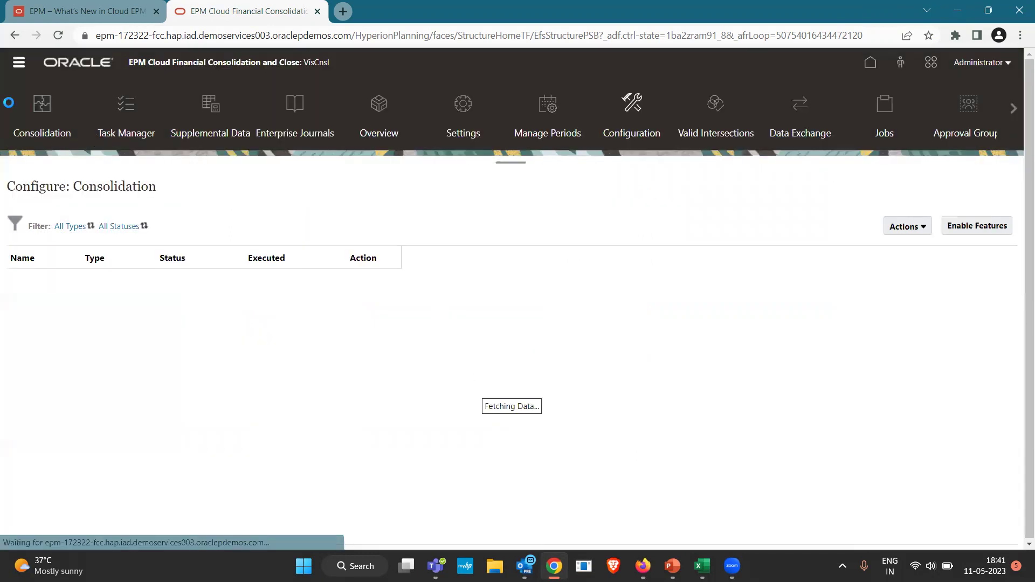
{"action": "left_click", "coordinate": [19, 62]}
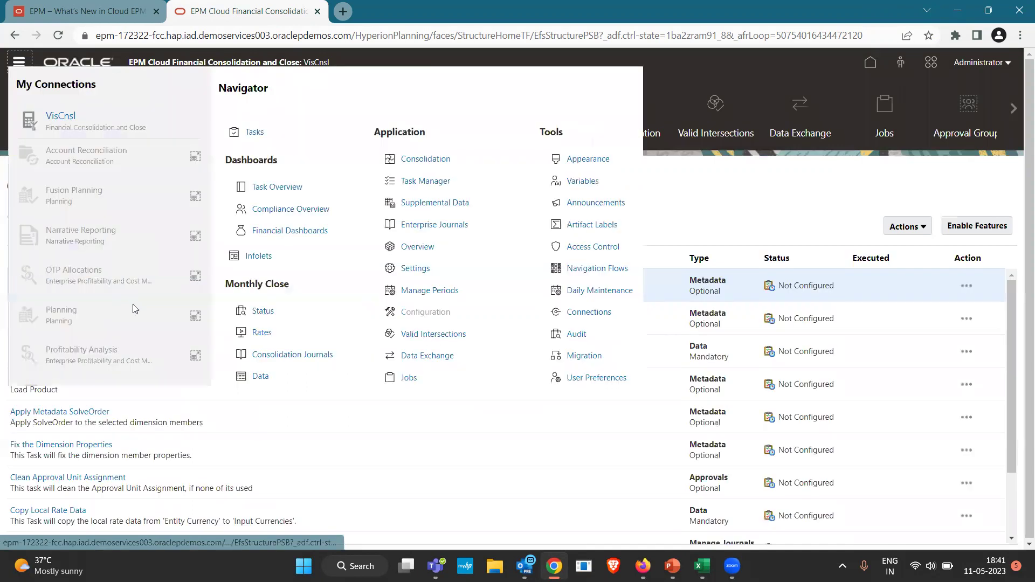
{"action": "left_click", "coordinate": [291, 356]}
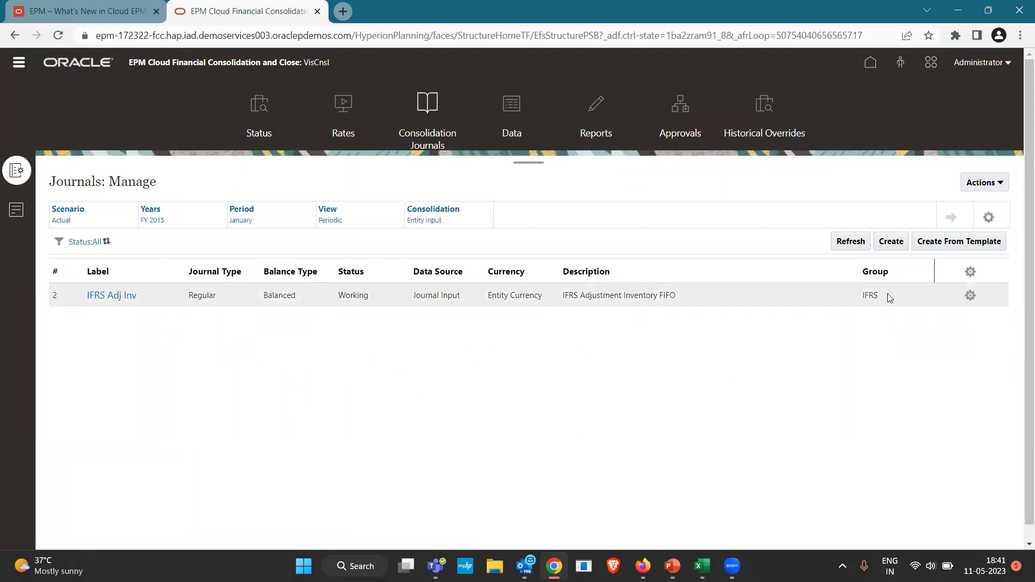
- Switch to the Debug Latest.xlsx workbook in Excel and show the CJ sheet
{"action": "key", "text": "alt+Tab"}
{"action": "key", "text": "alt+Tab"}
{"action": "key", "text": "alt+Tab"}
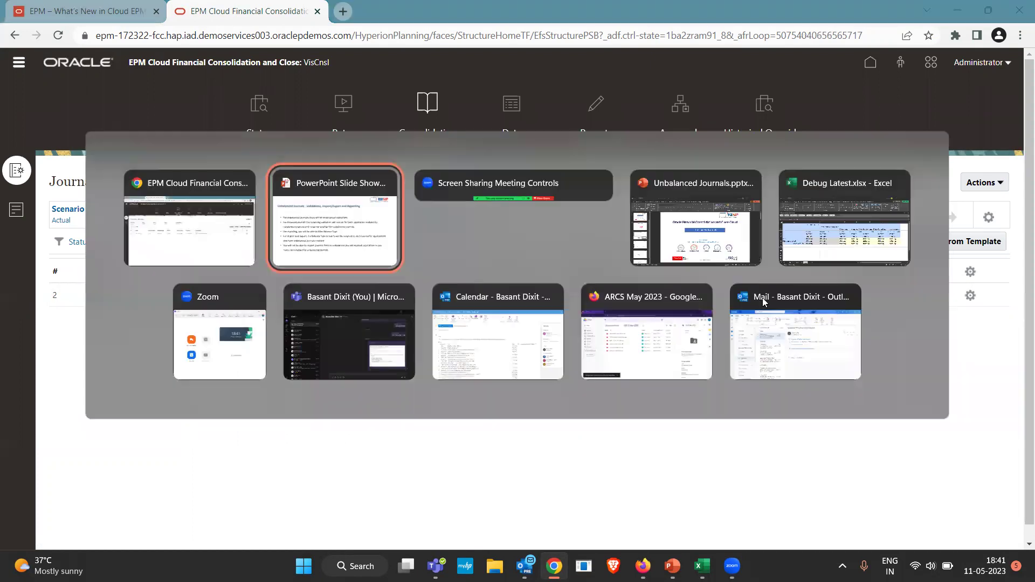
{"action": "key", "text": "Tab"}
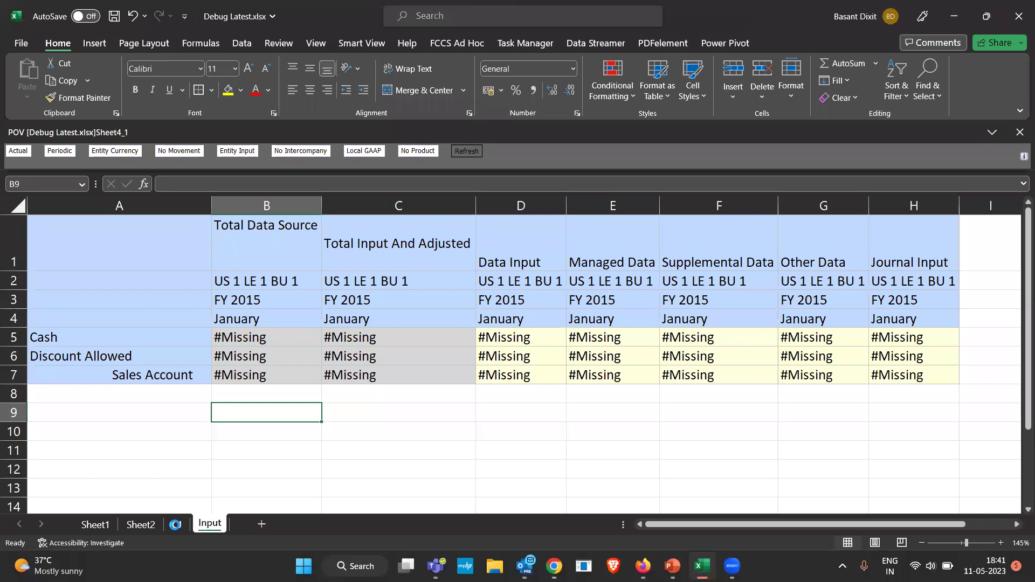
{"action": "key", "text": "ctrl+Page_Up"}
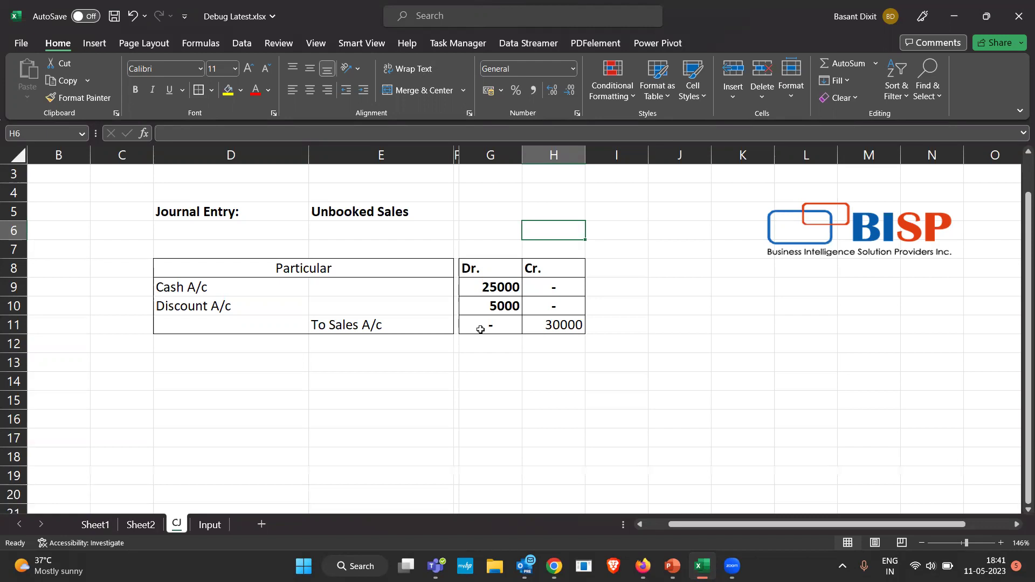
- Examine the Unbooked Sales journal entry, from its title to the Particular column and the cash account line
{"action": "key", "text": "Up"}
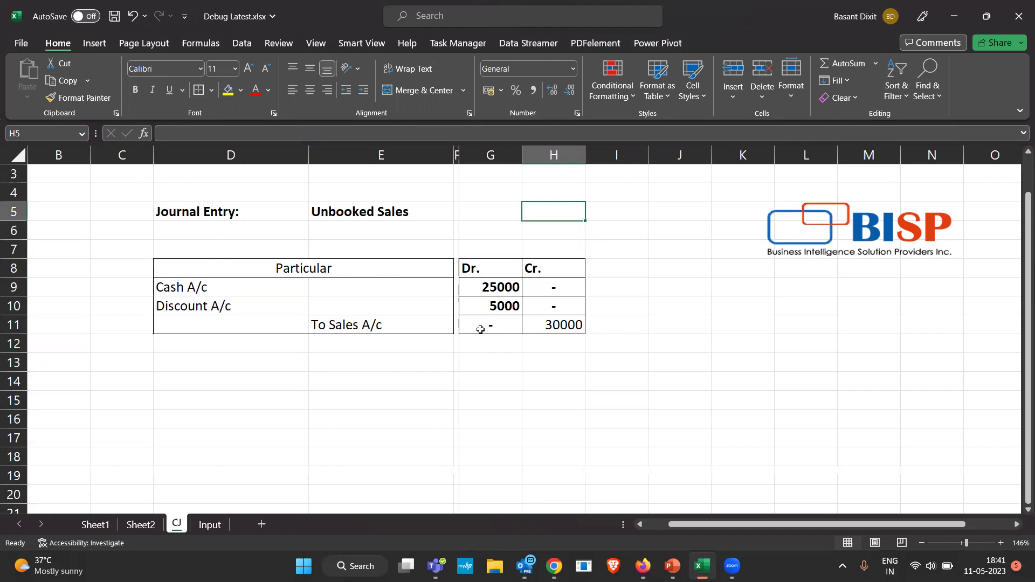
{"action": "key", "text": "Down"}
{"action": "key", "text": "Left"}
{"action": "key", "text": "Left"}
{"action": "key", "text": "Left"}
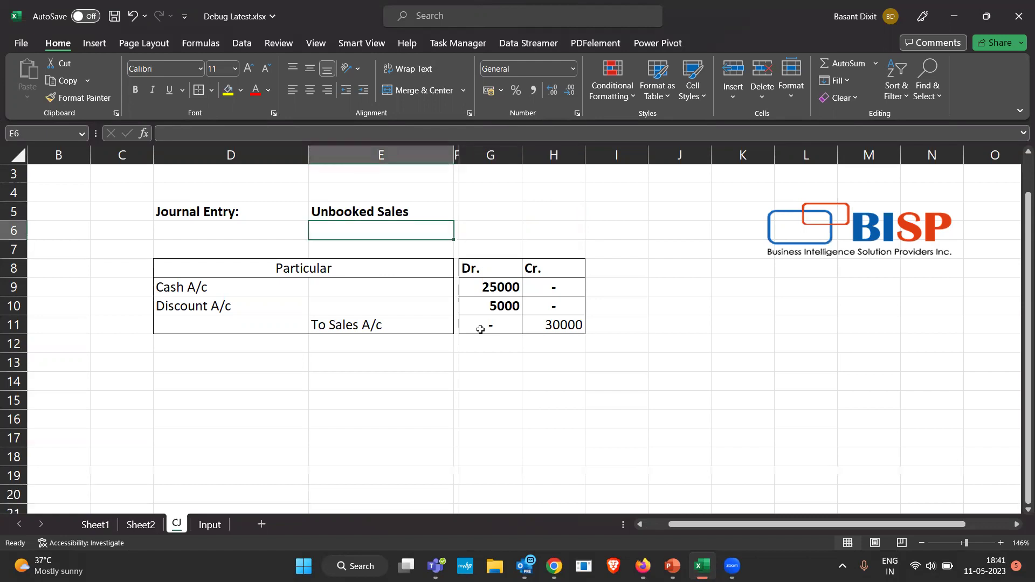
{"action": "key", "text": "Up"}
{"action": "key", "text": "Down"}
{"action": "key", "text": "Down"}
{"action": "key", "text": "Left"}
{"action": "key", "text": "Down"}
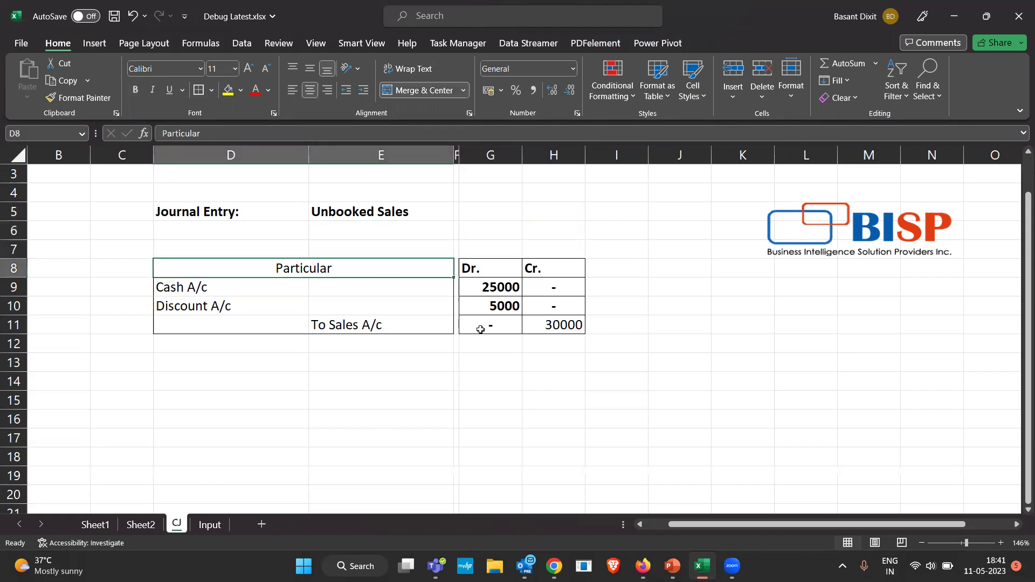
{"action": "key", "text": "Down"}
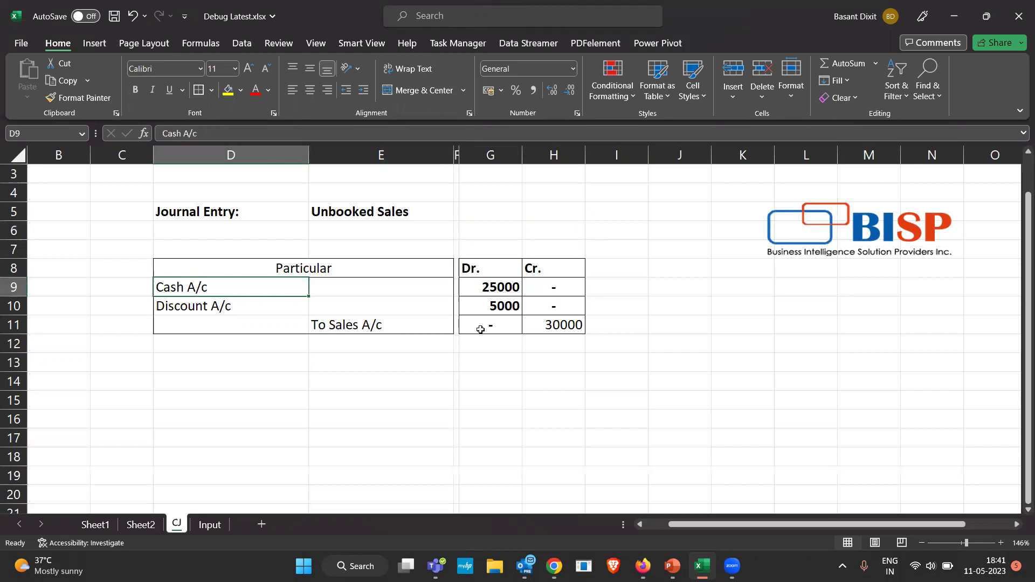
- Change the discount account label in D10 to "Discount Allowed A/c"
{"action": "key", "text": "Down"}
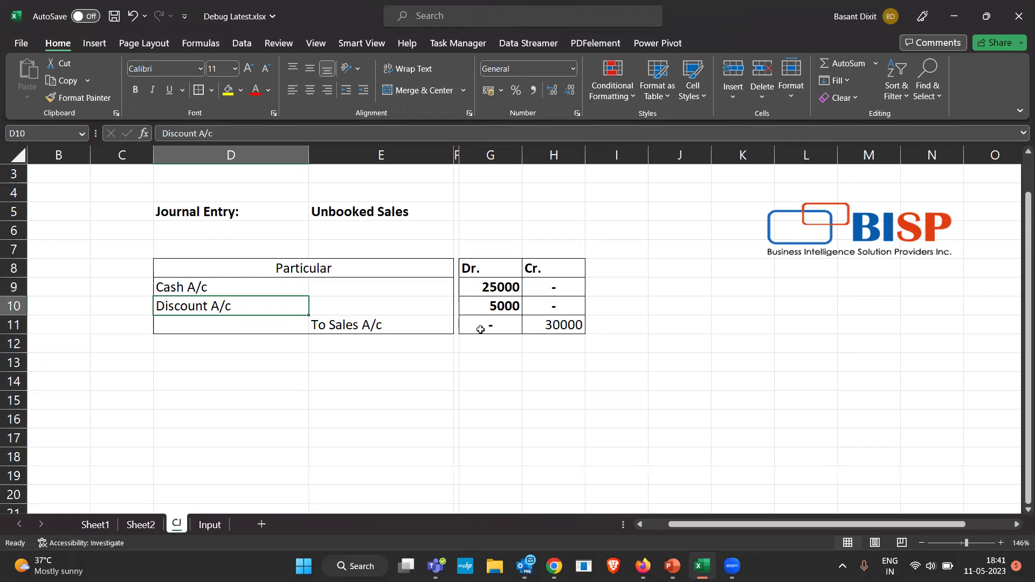
{"action": "key", "text": "F2"}
{"action": "key", "text": "Left"}
{"action": "key", "text": "Left"}
{"action": "key", "text": "Left"}
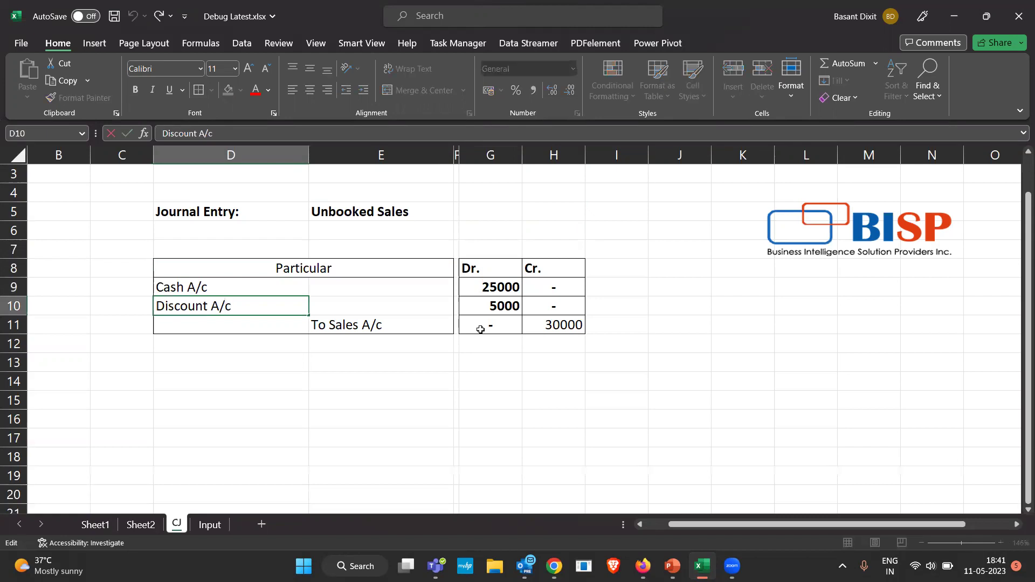
{"action": "type", "text": "Allowed"}
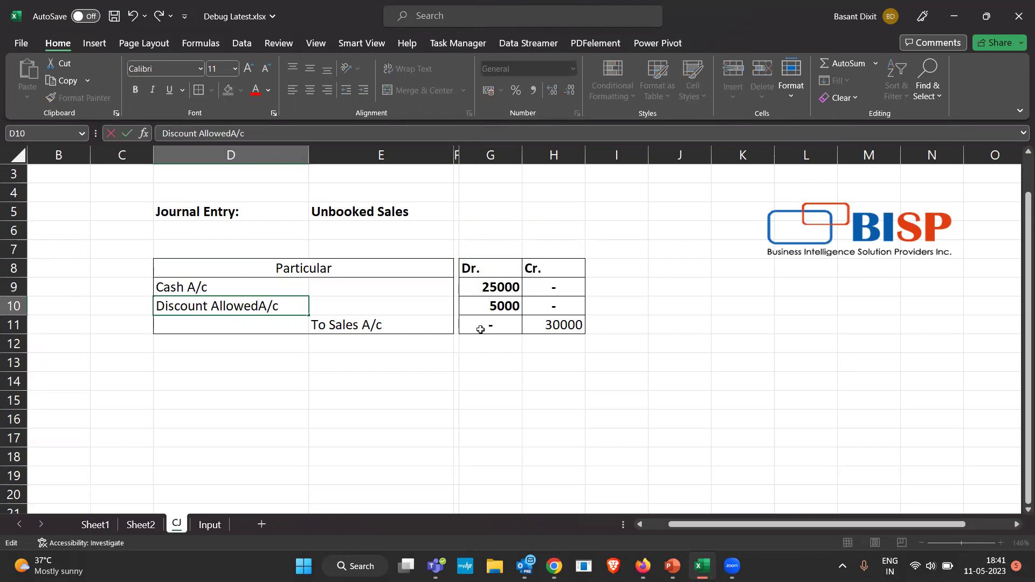
{"action": "key", "text": "Return"}
{"action": "key", "text": "Left"}
{"action": "key", "text": "Right"}
{"action": "key", "text": "Up"}
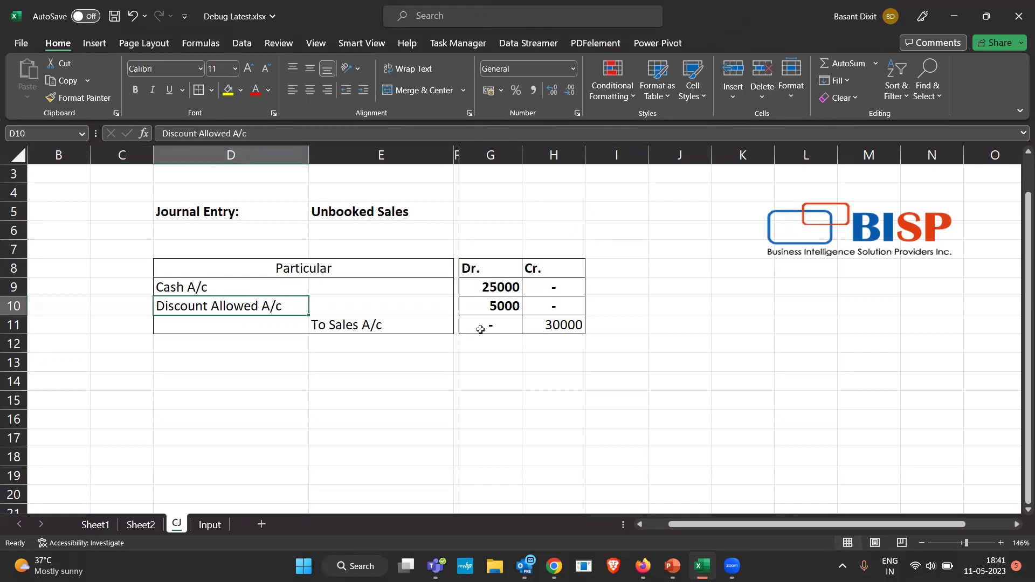
- Enter a "$" sign above both the Dr. and Cr. column headings, in G7 and H7
{"action": "key", "text": "Down"}
{"action": "key", "text": "Right"}
{"action": "key", "text": "Right"}
{"action": "key", "text": "Right"}
{"action": "key", "text": "Up"}
{"action": "key", "text": "Up"}
{"action": "key", "text": "Up"}
{"action": "key", "text": "Up"}
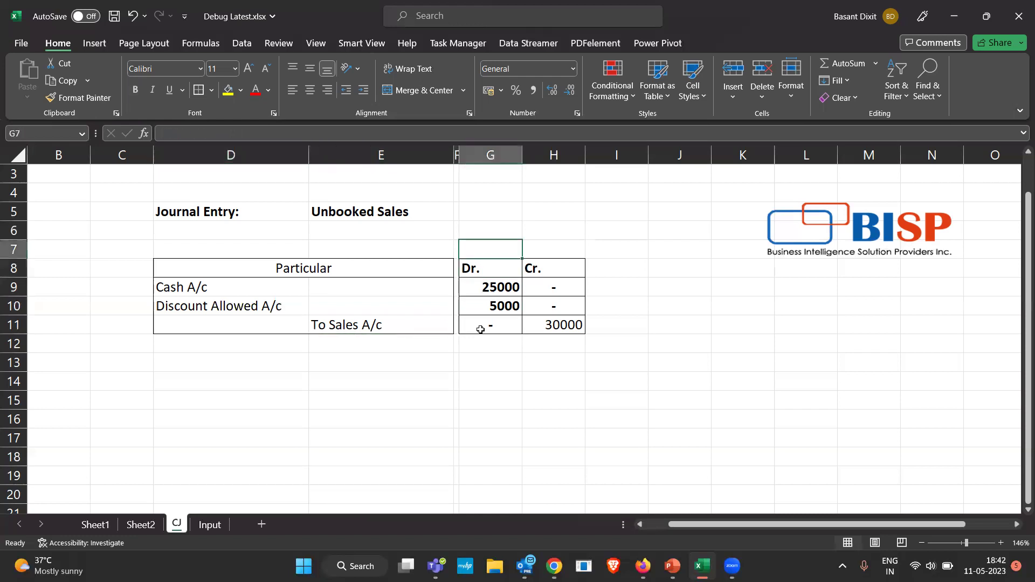
{"action": "type", "text": "$"}
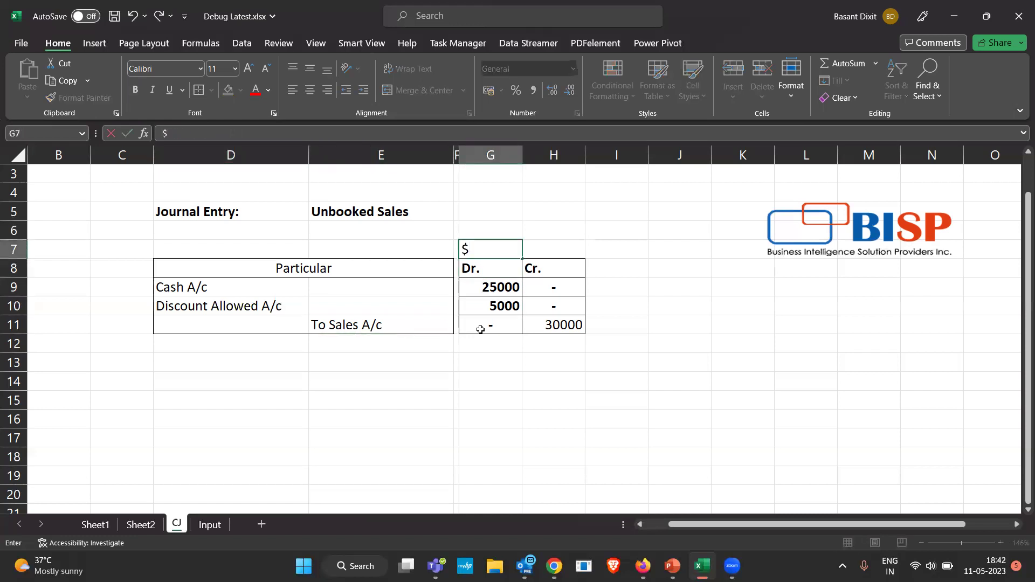
{"action": "key", "text": "Right"}
{"action": "key", "text": "Up"}
{"action": "key", "text": "Down"}
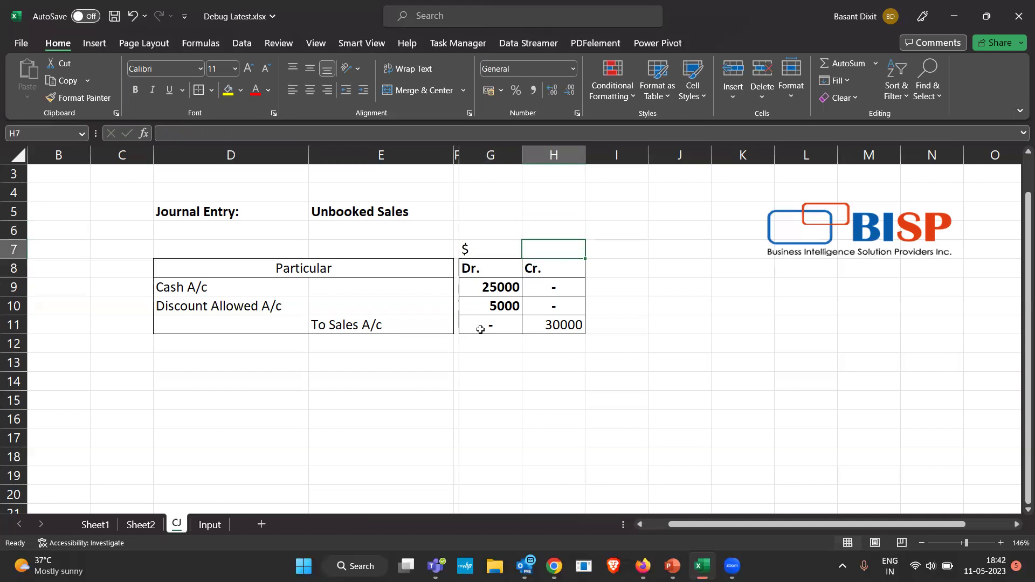
{"action": "type", "text": "$"}
{"action": "key", "text": "Return"}
- Make the sales account's credit amount in H11 bold
{"action": "key", "text": "Down"}
{"action": "key", "text": "Left"}
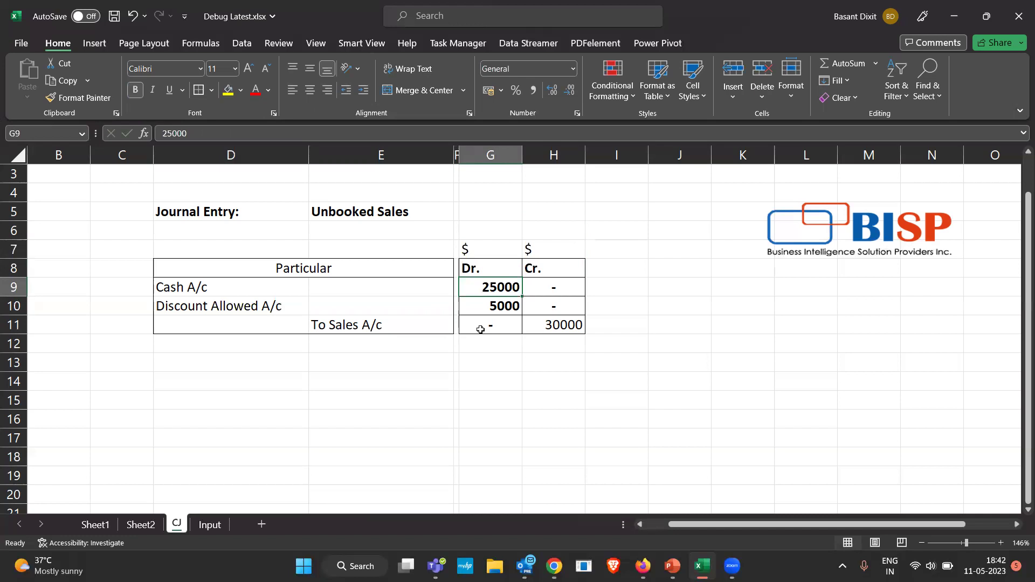
{"action": "key", "text": "Down"}
{"action": "key", "text": "Up"}
{"action": "key", "text": "Down"}
{"action": "key", "text": "Down"}
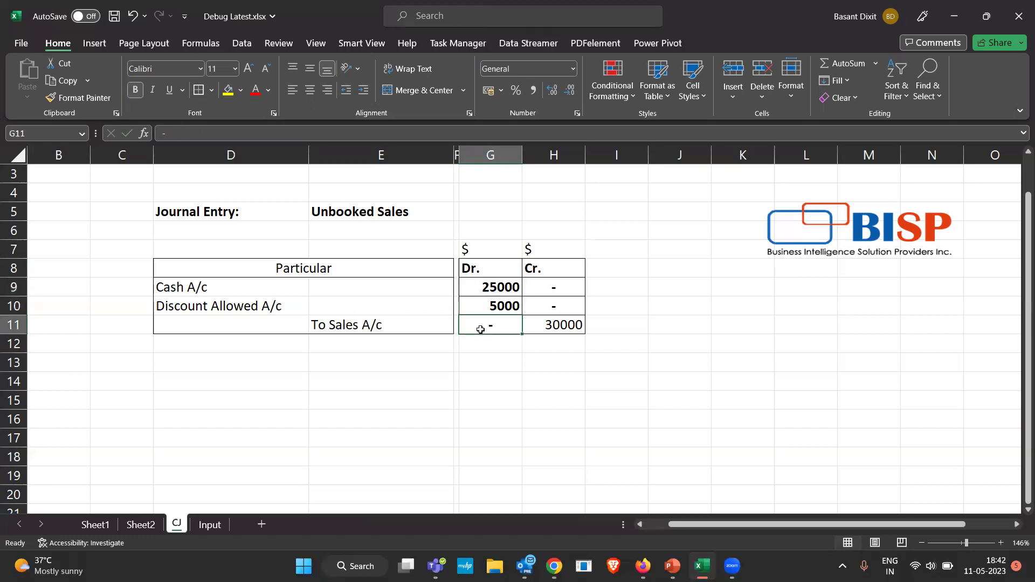
{"action": "key", "text": "Right"}
{"action": "key", "text": "ctrl+b"}
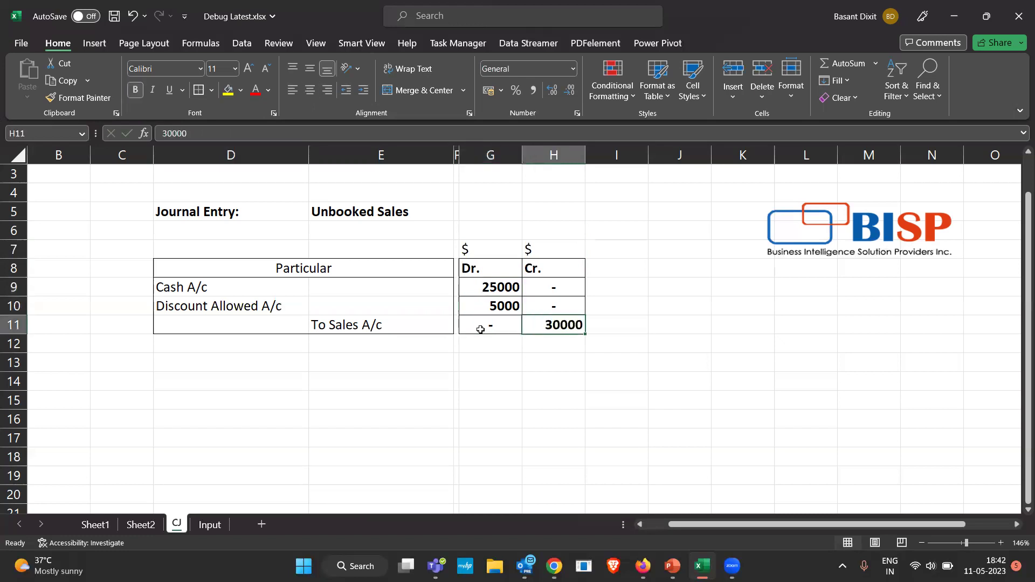
- Label the Discount Allowed row "Data input" in C10 and widen column C to fit the text
{"action": "key", "text": "Left"}
{"action": "key", "text": "Left"}
{"action": "key", "text": "Left"}
{"action": "key", "text": "Left"}
{"action": "key", "text": "Left"}
{"action": "key", "text": "Left"}
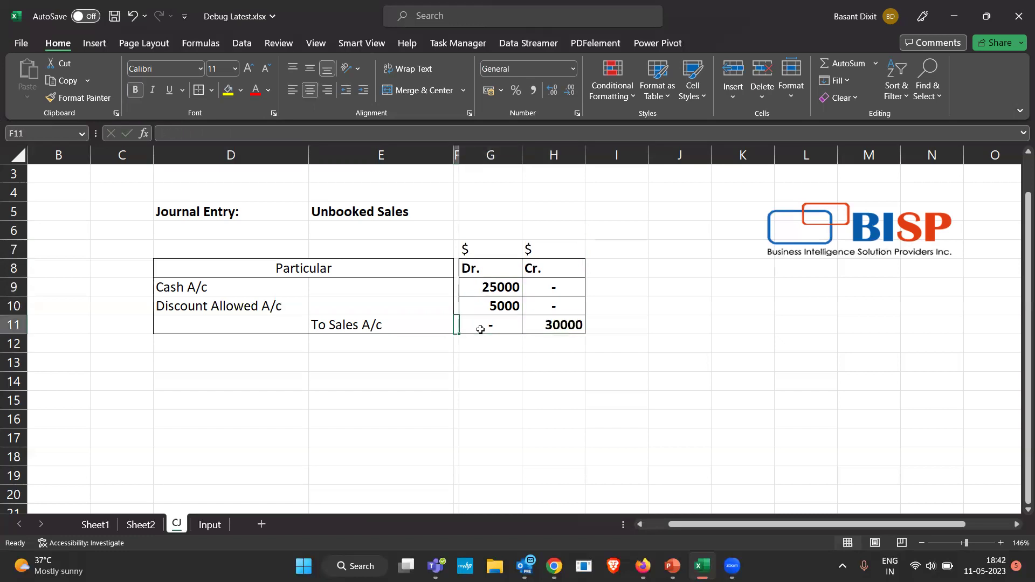
{"action": "key", "text": "Up"}
{"action": "key", "text": "Right"}
{"action": "key", "text": "Up"}
{"action": "key", "text": "Down"}
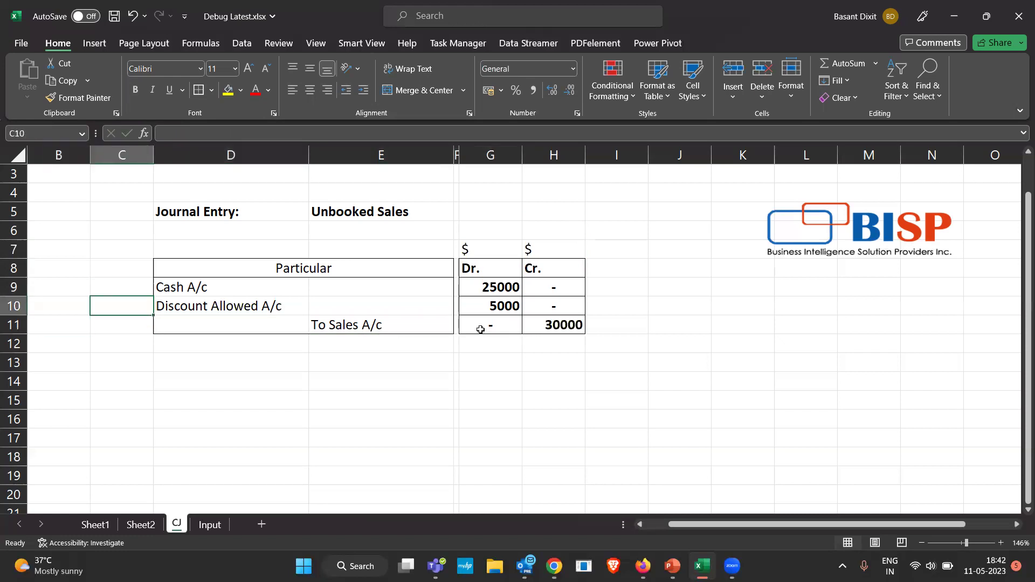
{"action": "type", "text": "Data input"}
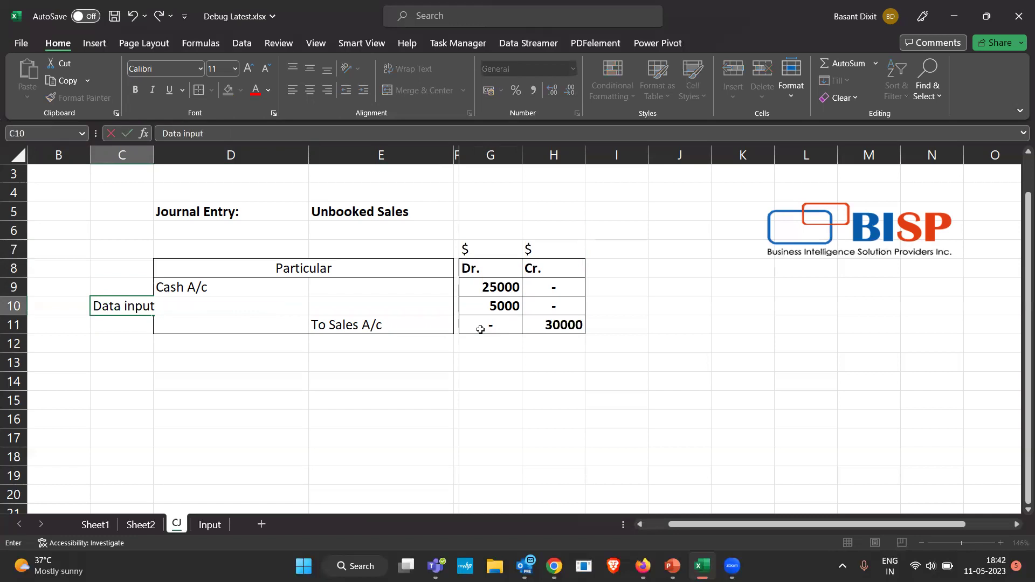
{"action": "key", "text": "Return"}
{"action": "key", "text": "Up"}
{"action": "left_click_drag", "start_coordinate": [153, 156], "coordinate": [177, 156]}
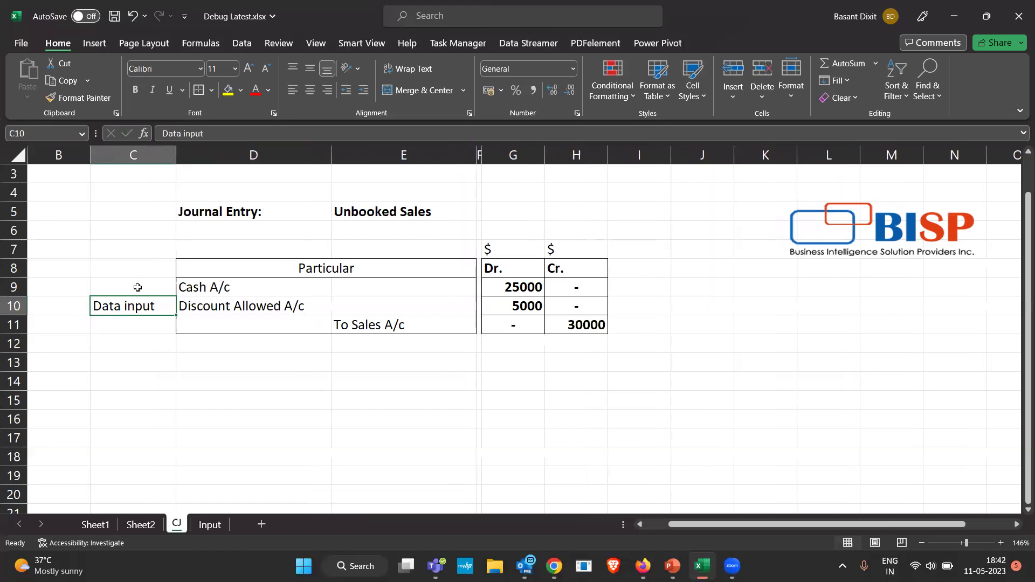
- Label the cash account row "Journal Input" in C9
{"action": "left_click", "coordinate": [138, 287]}
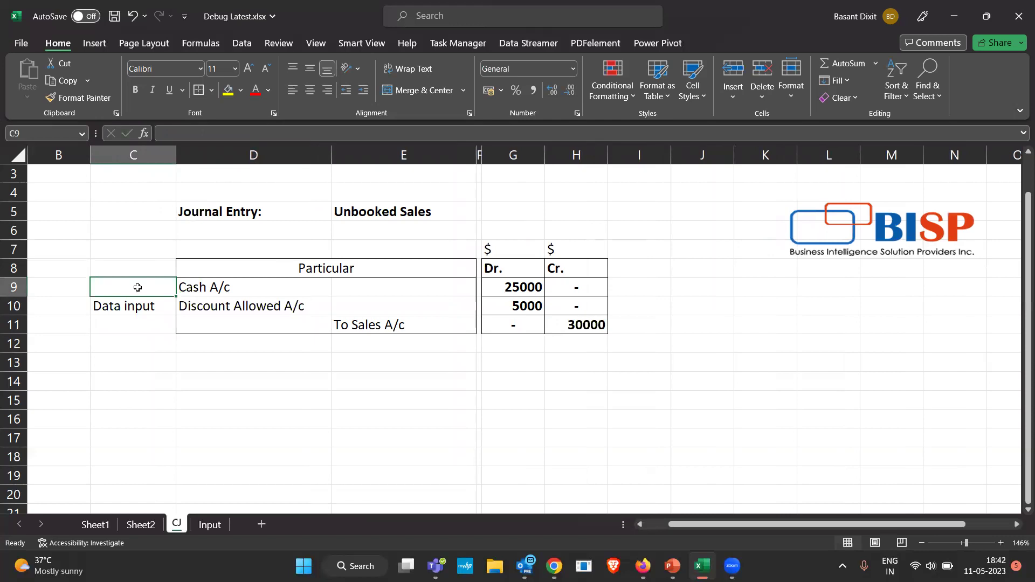
{"action": "key", "text": "Down"}
{"action": "key", "text": "Down"}
{"action": "key", "text": "Up"}
{"action": "key", "text": "Up"}
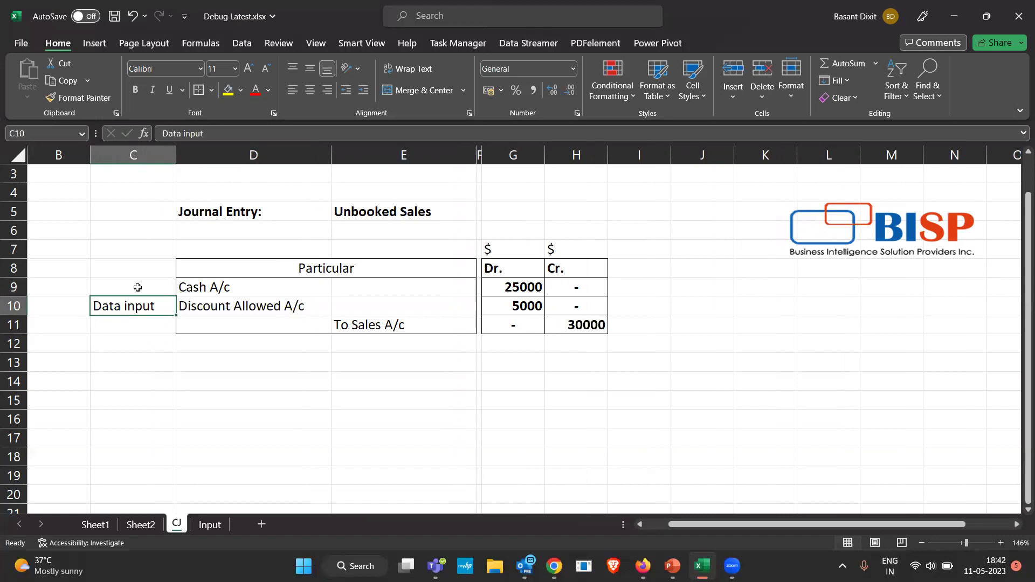
{"action": "type", "text": "x"}
{"action": "key", "text": "BackSpace"}
{"action": "type", "text": "Jou"}
{"action": "key", "text": "BackSpace"}
{"action": "key", "text": "BackSpace"}
{"action": "type", "text": "ou"}
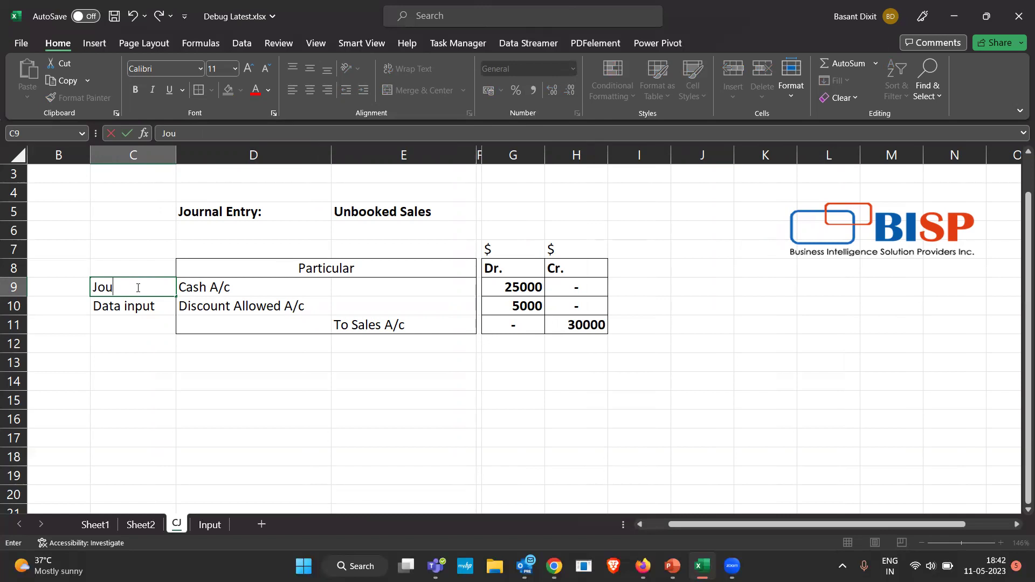
{"action": "type", "text": "rnal Input"}
{"action": "key", "text": "Return"}
- Copy the "Journal Input" label from C9 to the sales account row in C11
{"action": "key", "text": "Up"}
{"action": "key", "text": "ctrl+c"}
{"action": "key", "text": "Down"}
{"action": "key", "text": "Down"}
{"action": "key", "text": "Return"}
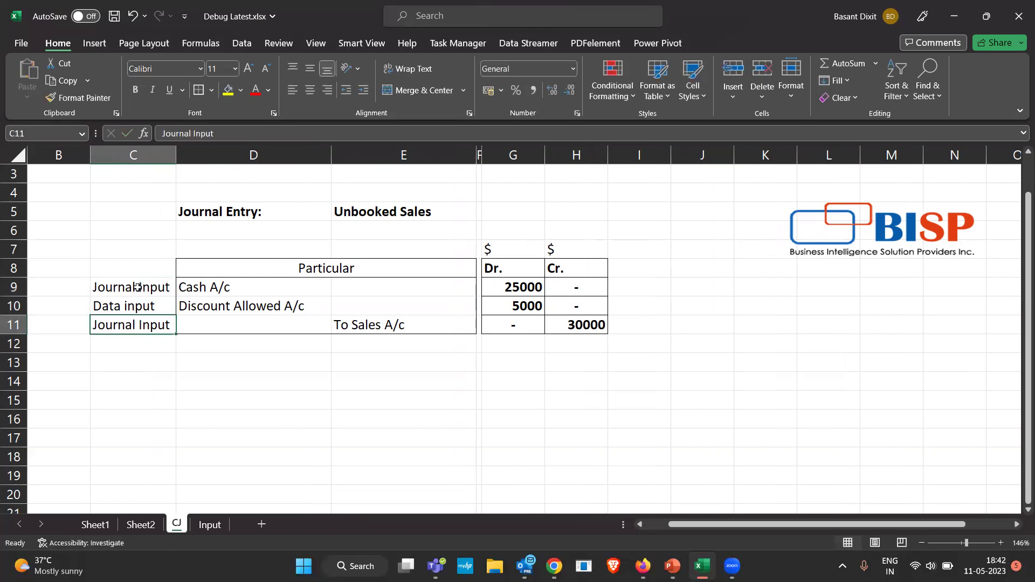
- Enter the heading "Consolidated Journal- Unbalanced Journal" in D14 and make it bold
{"action": "key", "text": "Down"}
{"action": "key", "text": "Down"}
{"action": "key", "text": "Down"}
{"action": "key", "text": "Down"}
{"action": "key", "text": "Up"}
{"action": "key", "text": "Right"}
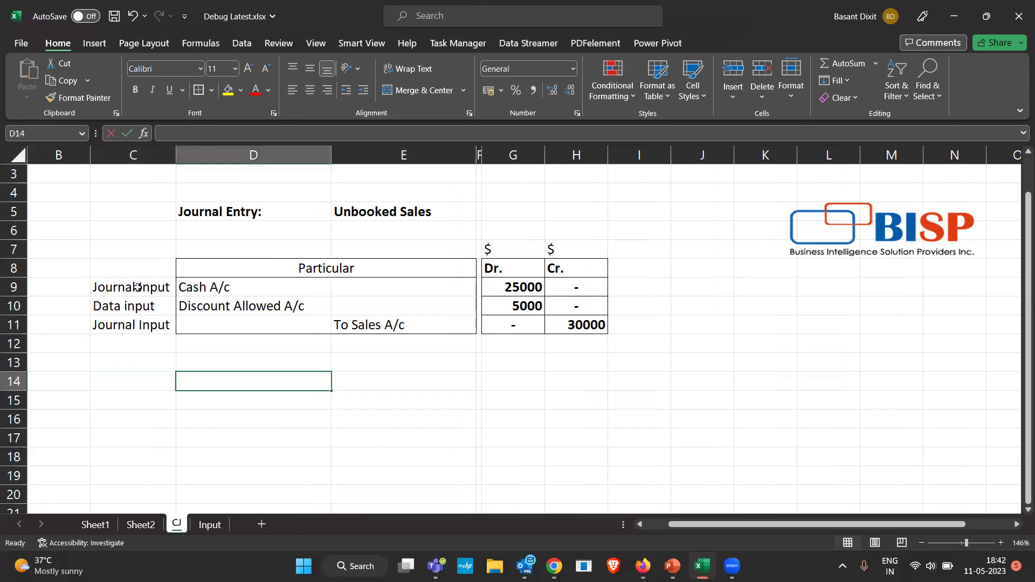
{"action": "type", "text": "CJ"}
{"action": "key", "text": "BackSpace"}
{"action": "type", "text": "ons"}
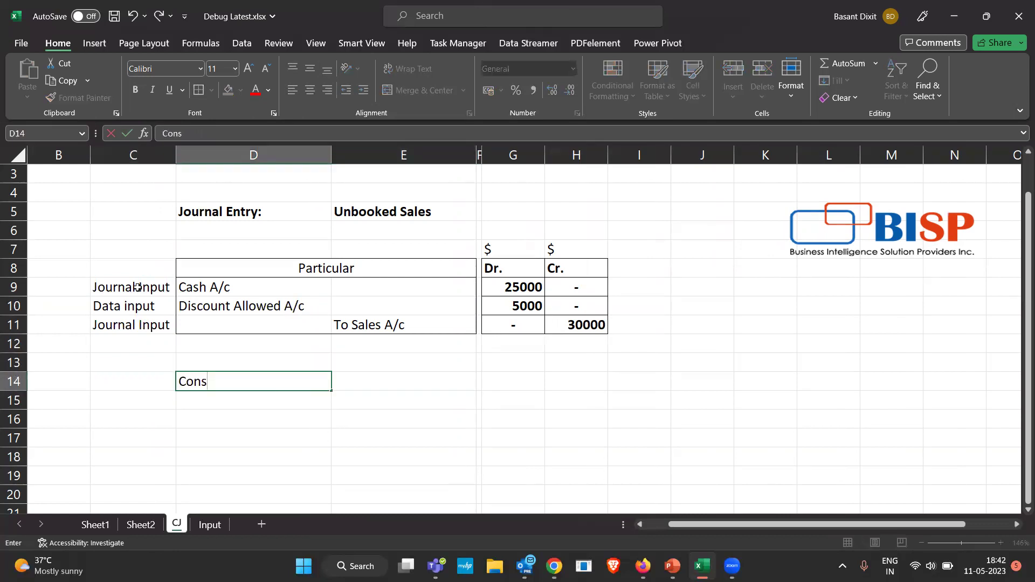
{"action": "type", "text": "olidated Journal"}
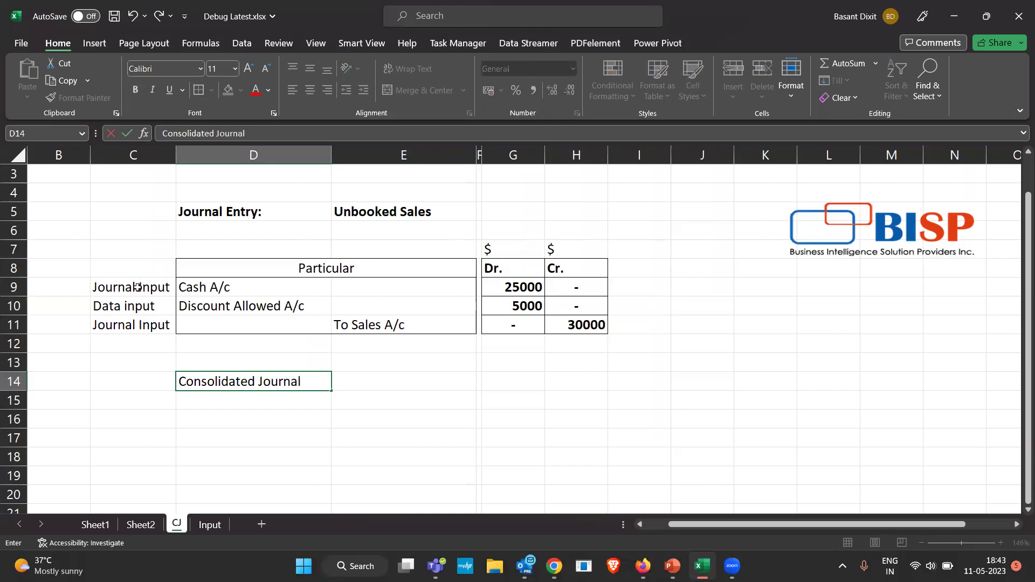
{"action": "type", "text": "- Unbalanced Jpu"}
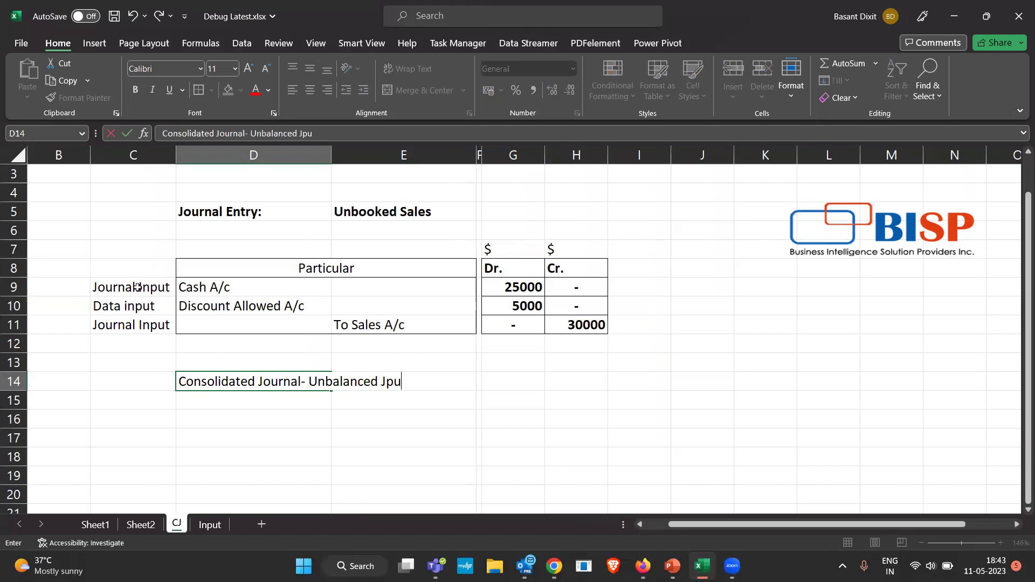
{"action": "type", "text": "="}
{"action": "key", "text": "BackSpace"}
{"action": "key", "text": "BackSpace"}
{"action": "key", "text": "BackSpace"}
{"action": "type", "text": "ournal"}
{"action": "key", "text": "Return"}
{"action": "key", "text": "Up"}
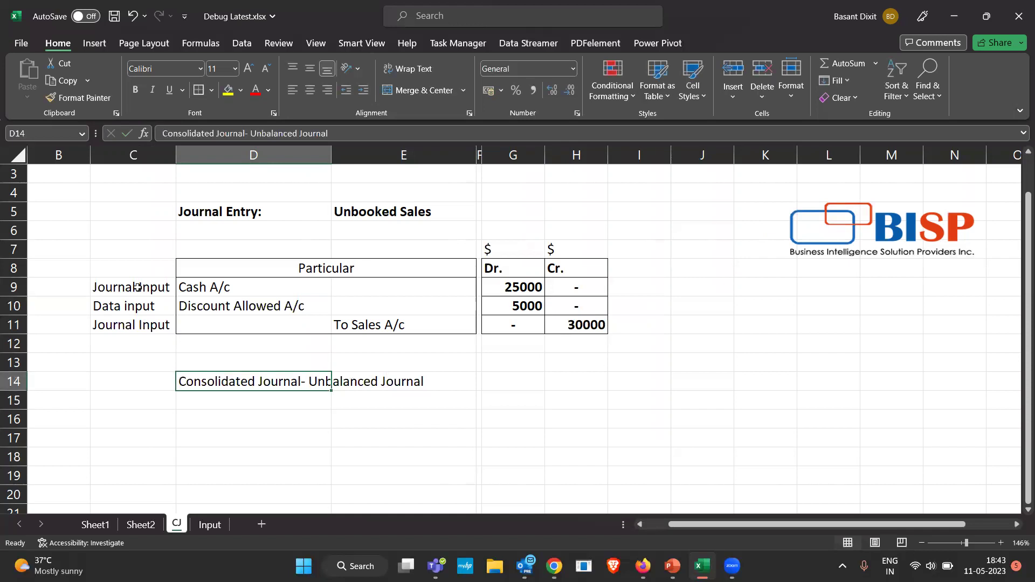
{"action": "key", "text": "ctrl+b"}
- Enter "Cash A/c" in D17 and "to Sales A/c" in E18 below the unbalanced journal heading
{"action": "key", "text": "Down"}
{"action": "key", "text": "Down"}
{"action": "key", "text": "Down"}
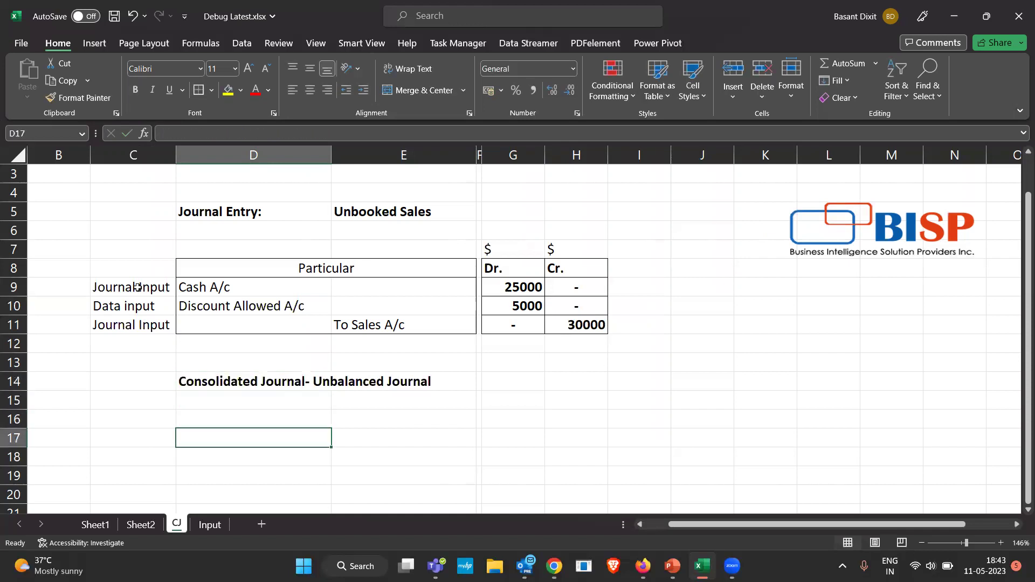
{"action": "type", "text": "Cash A/c"}
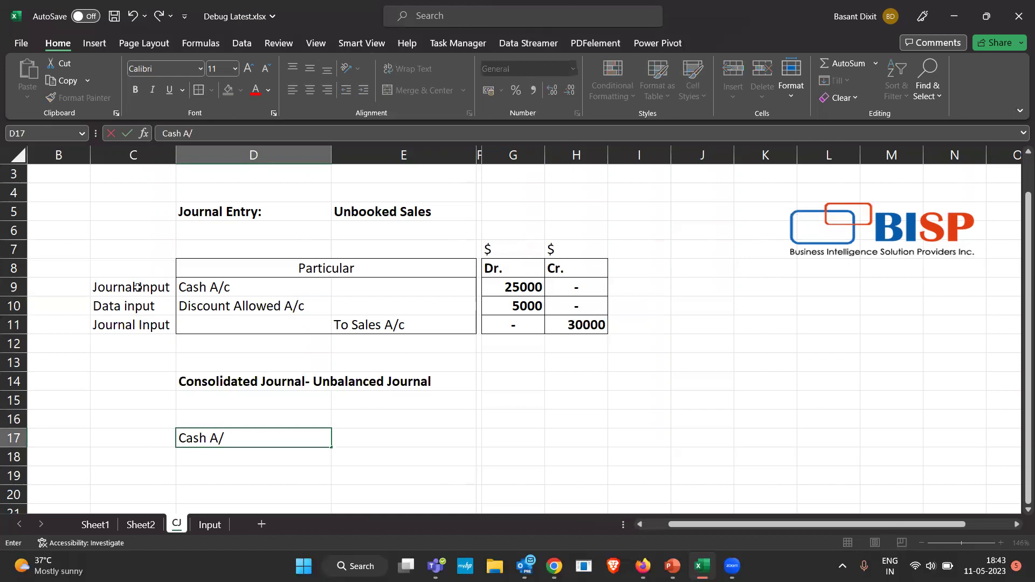
{"action": "key", "text": "Return"}
{"action": "key", "text": "Right"}
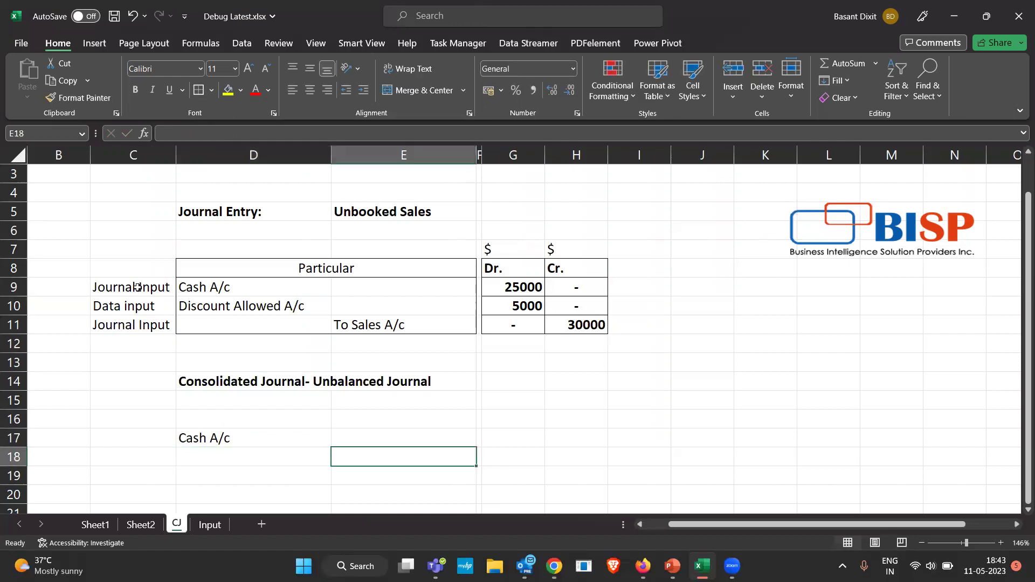
{"action": "type", "text": "to Sales"}
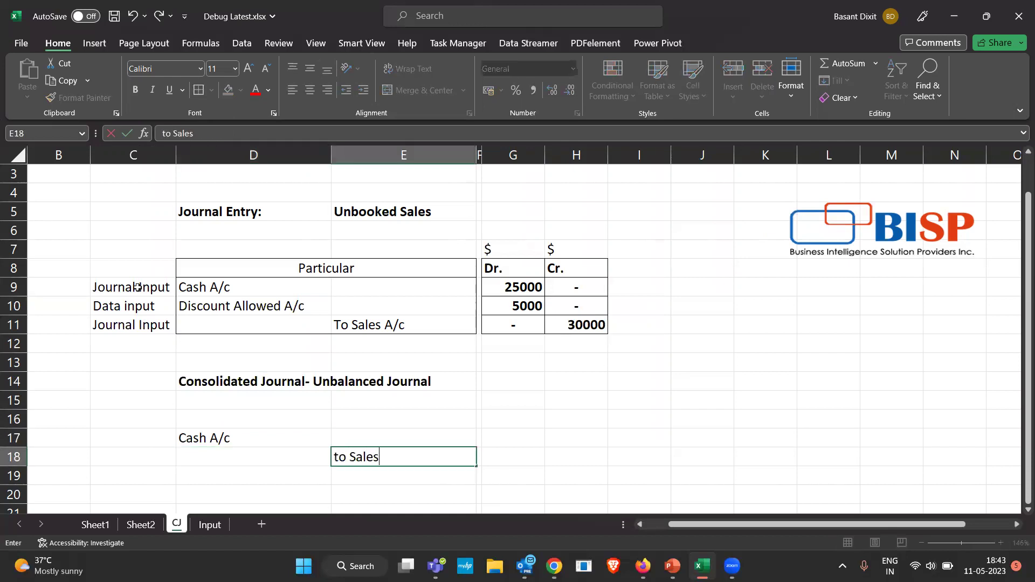
{"action": "type", "text": " A/c"}
{"action": "key", "text": "Return"}
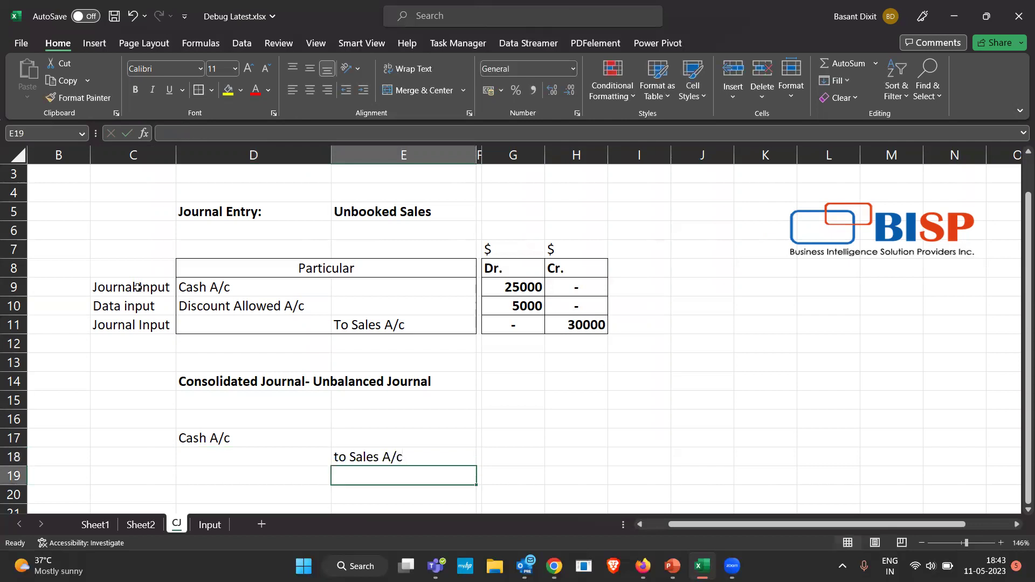
- Enter the cash debit of 25000 in G17 and the sales credit of 30000 in H18
{"action": "key", "text": "Up"}
{"action": "key", "text": "Right"}
{"action": "key", "text": "Right"}
{"action": "key", "text": "Up"}
{"action": "key", "text": "Up"}
{"action": "key", "text": "Down"}
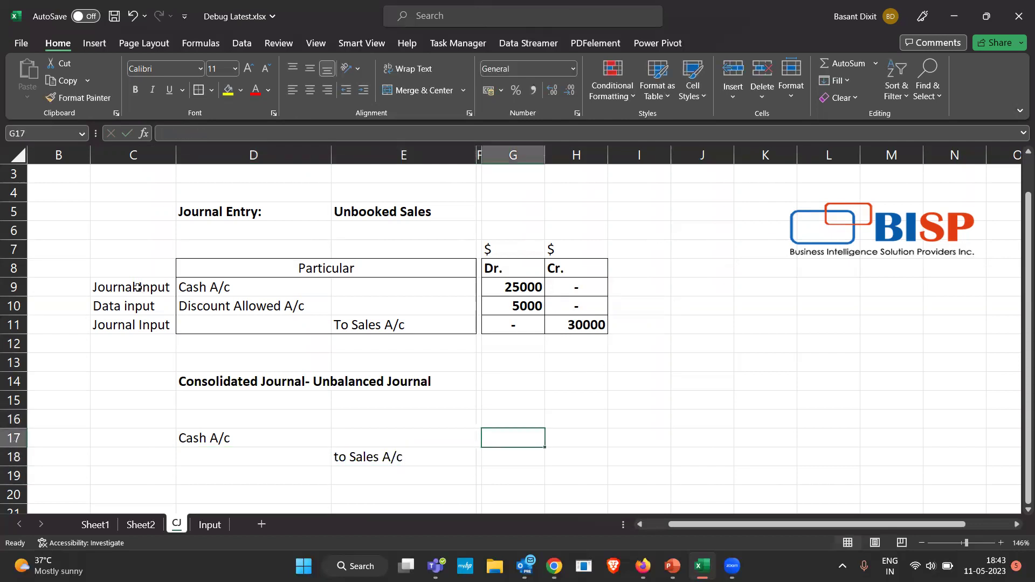
{"action": "type", "text": "25000"}
{"action": "key", "text": "Return"}
{"action": "key", "text": "Right"}
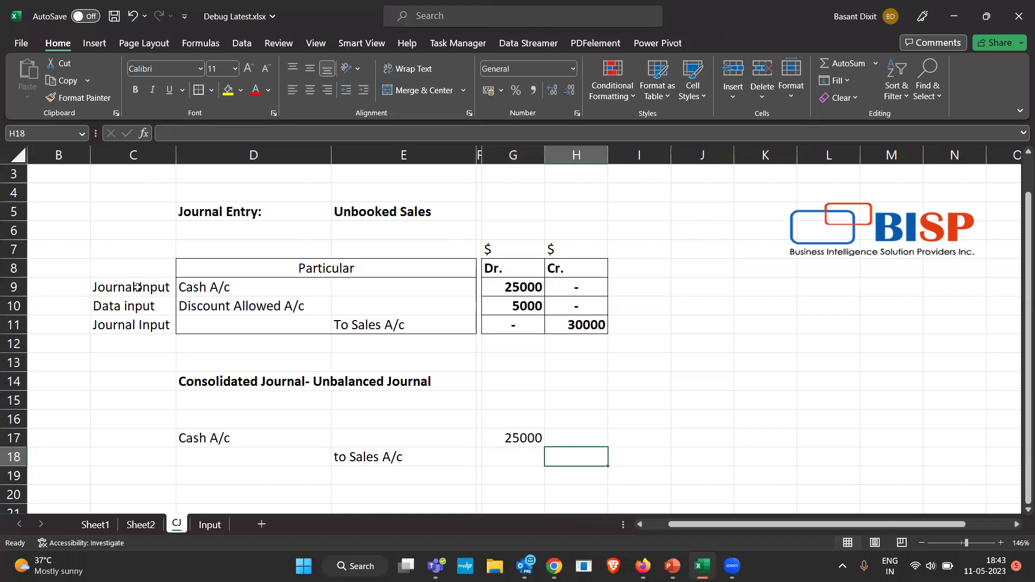
{"action": "type", "text": "30000"}
{"action": "key", "text": "Return"}
- Make the unbalanced journal entry lines in D17:H18 bold
{"action": "key", "text": "Up"}
{"action": "key", "text": "Left"}
{"action": "key", "text": "Left"}
{"action": "key", "text": "Left"}
{"action": "key", "text": "Left"}
{"action": "key", "text": "Up"}
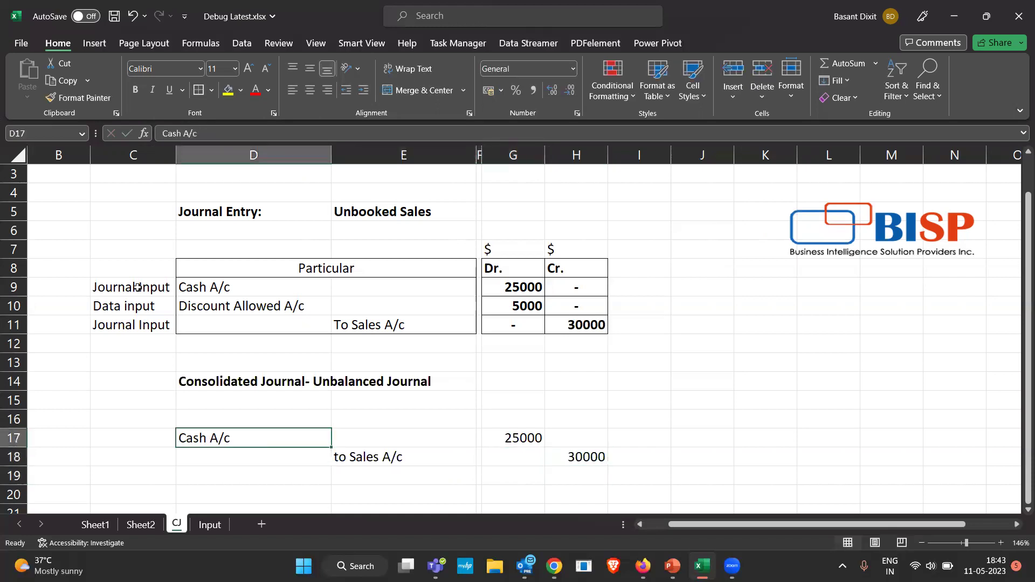
{"action": "key", "text": "shift+Down"}
{"action": "key", "text": "shift+Down"}
{"action": "key", "text": "shift+Up"}
{"action": "key", "text": "shift+Right"}
{"action": "key", "text": "shift+Right"}
{"action": "key", "text": "shift+Right"}
{"action": "key", "text": "shift+Right"}
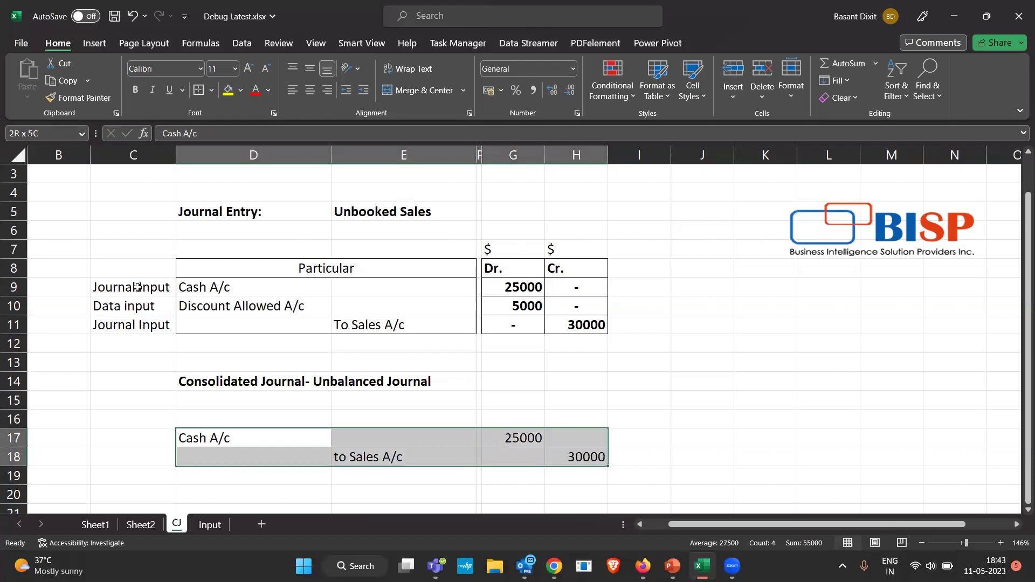
{"action": "key", "text": "ctrl+b"}
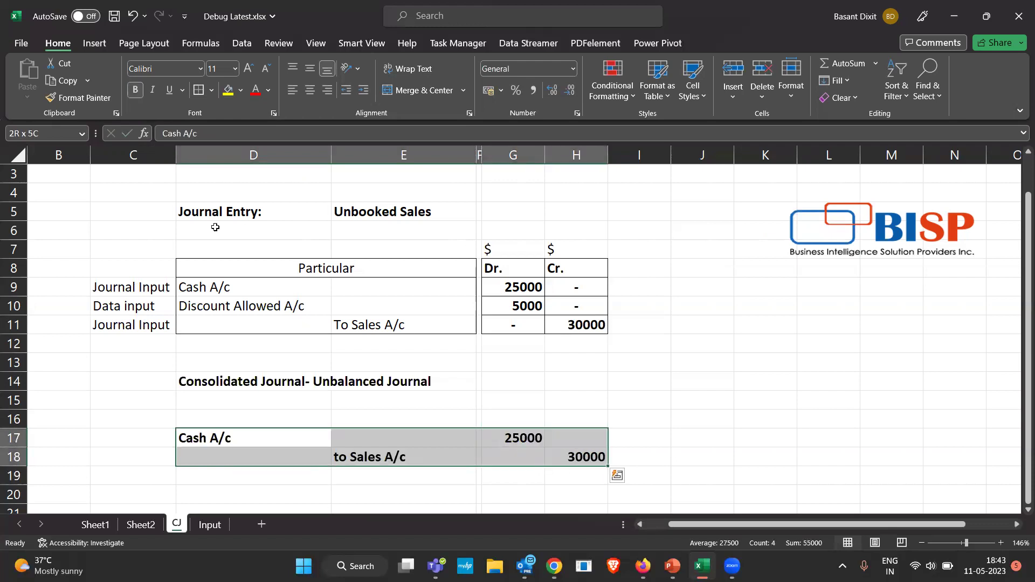
- Examine the Discount Allowed row's data input label and debit amount in the original journal entry table
{"action": "left_click", "coordinate": [164, 310]}
{"action": "left_click", "coordinate": [539, 309]}
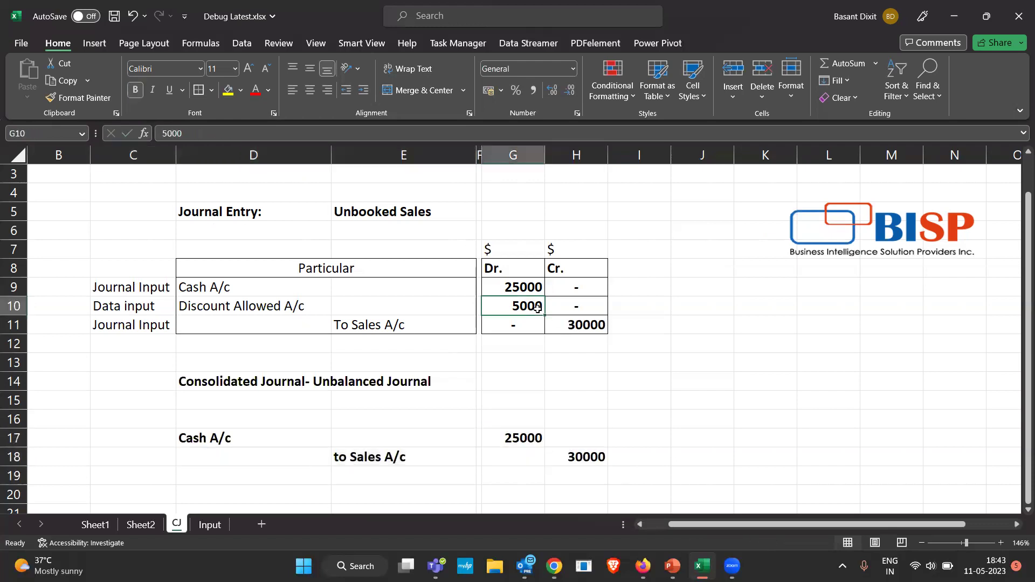
{"action": "key", "text": "alt+Tab"}
{"action": "key", "text": "alt+shift+Tab"}
- Open the Input sheet and examine its data source columns from Total Data Source through Journal Input
{"action": "left_click", "coordinate": [209, 525]}
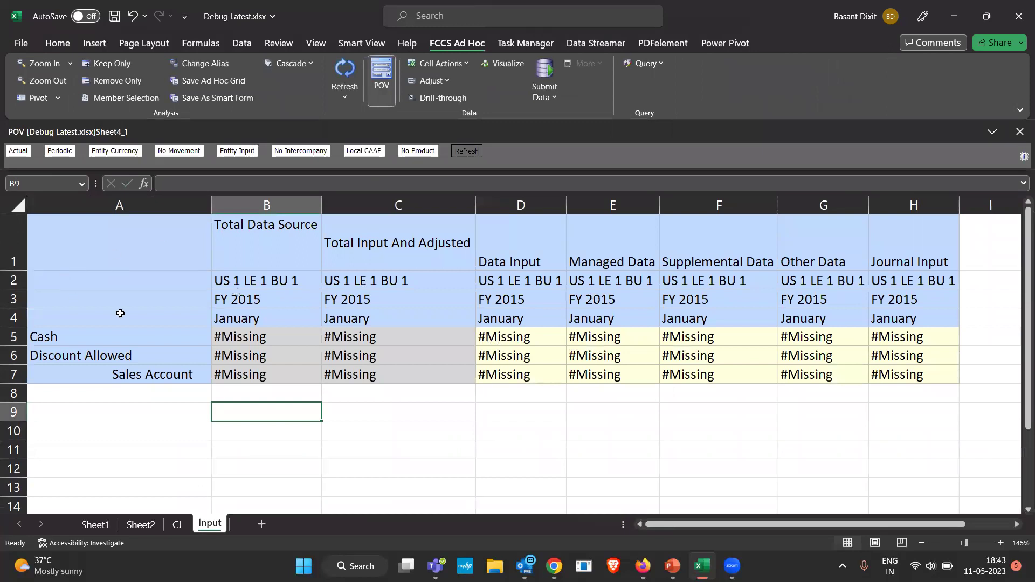
{"action": "left_click", "coordinate": [297, 233]}
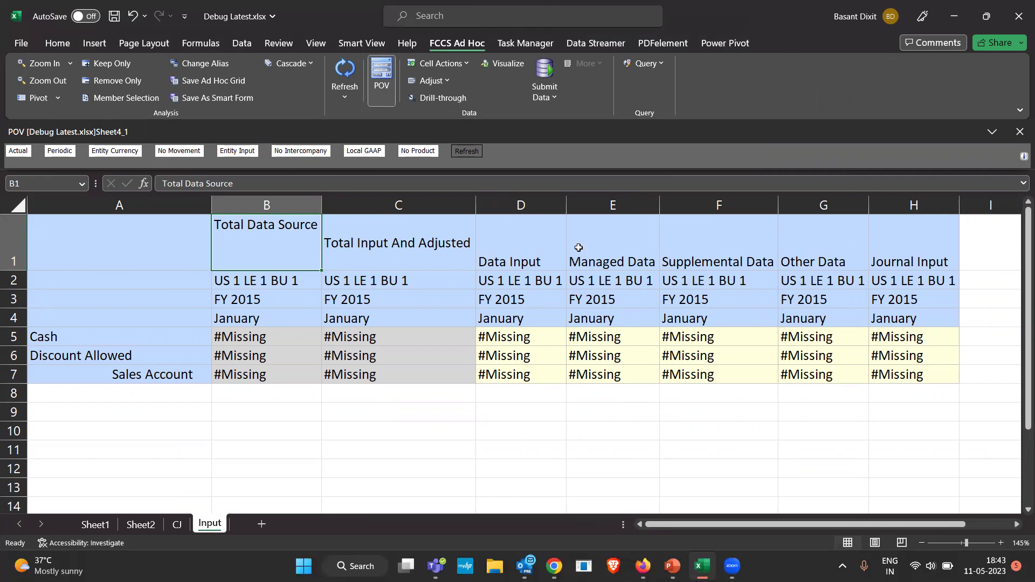
{"action": "left_click", "coordinate": [525, 247]}
{"action": "left_click", "coordinate": [602, 249]}
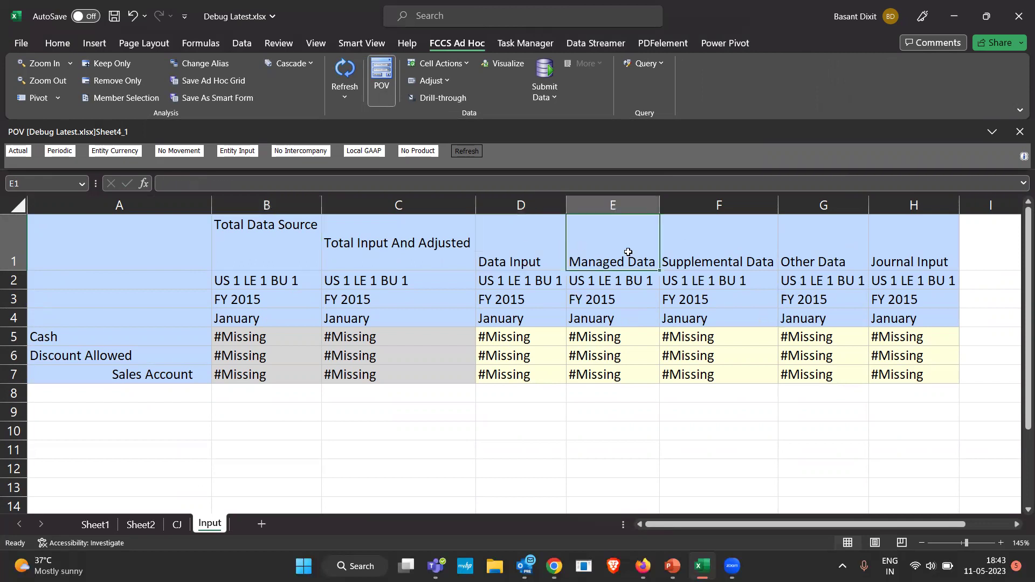
{"action": "left_click", "coordinate": [708, 254]}
{"action": "left_click", "coordinate": [815, 263]}
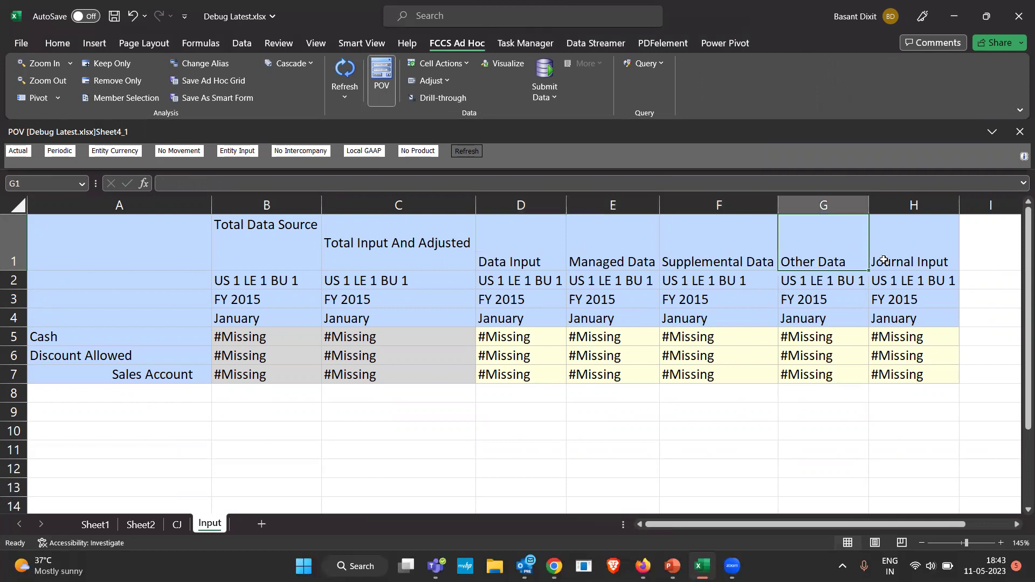
{"action": "left_click", "coordinate": [895, 258]}
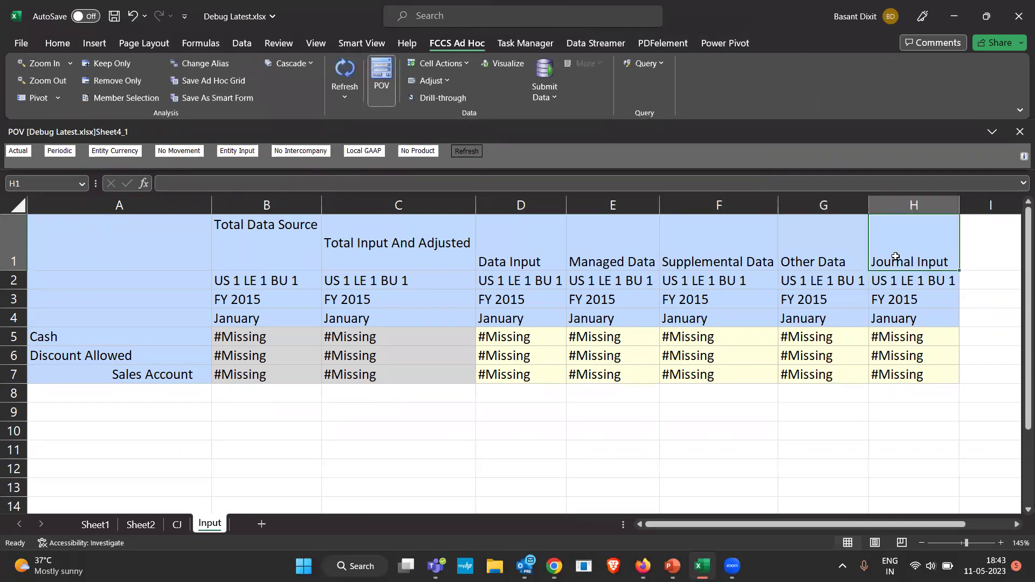
- Examine the entity, year and period rows and the Cash, Discount Allowed and Sales Account rows of the input grid
{"action": "left_click", "coordinate": [20, 278]}
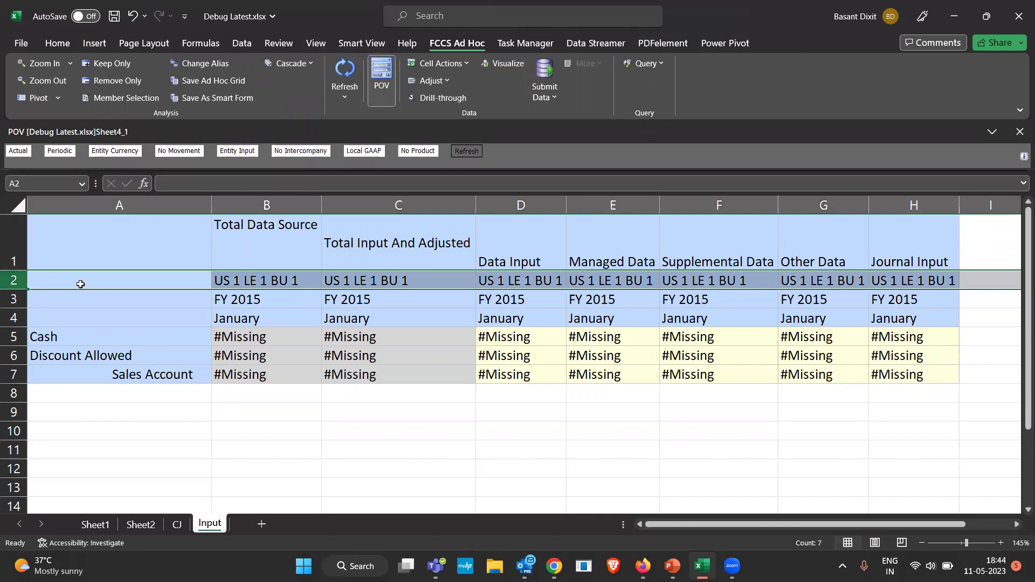
{"action": "left_click", "coordinate": [14, 302]}
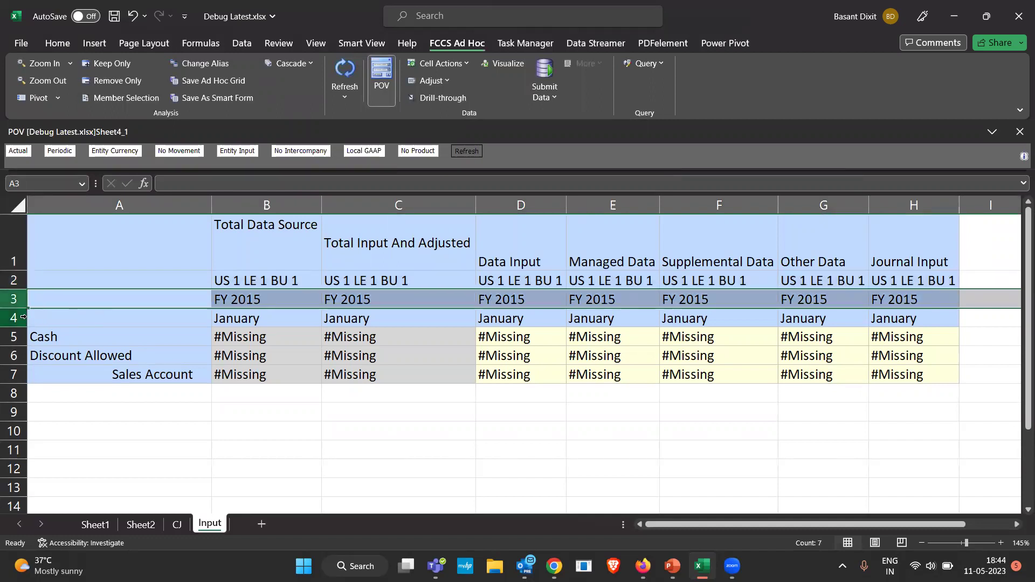
{"action": "left_click", "coordinate": [23, 317]}
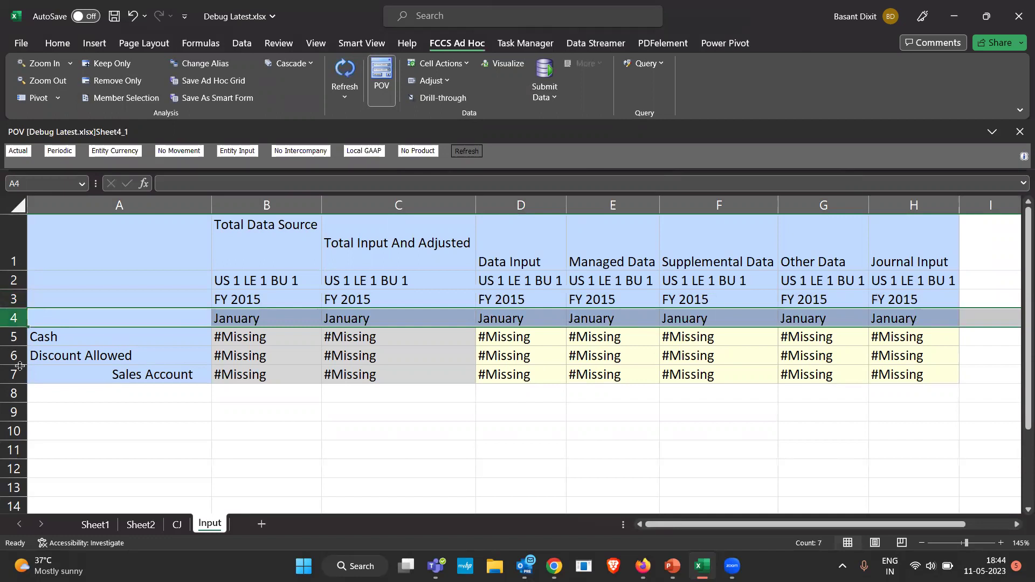
{"action": "left_click", "coordinate": [9, 337]}
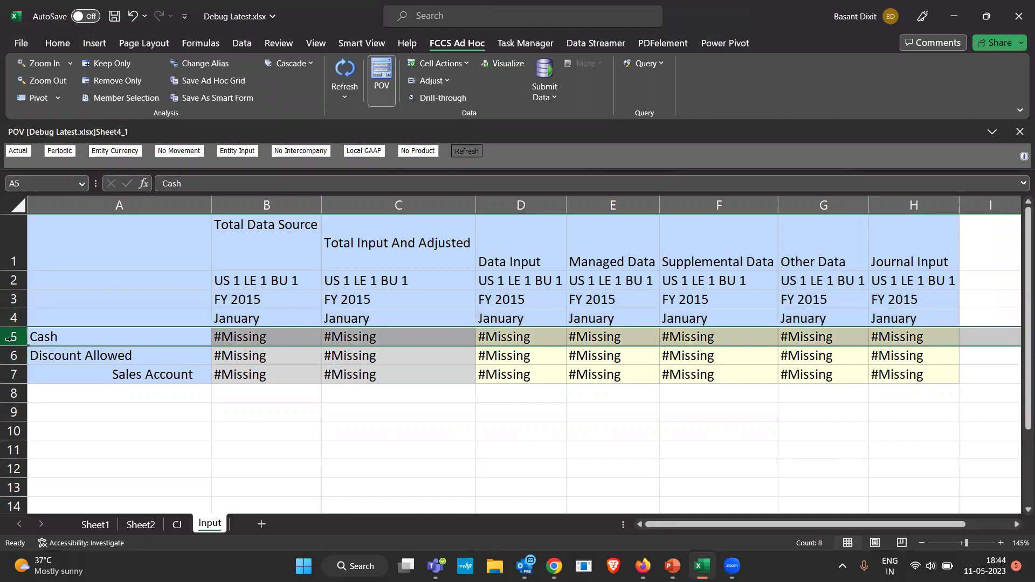
{"action": "left_click", "coordinate": [9, 356]}
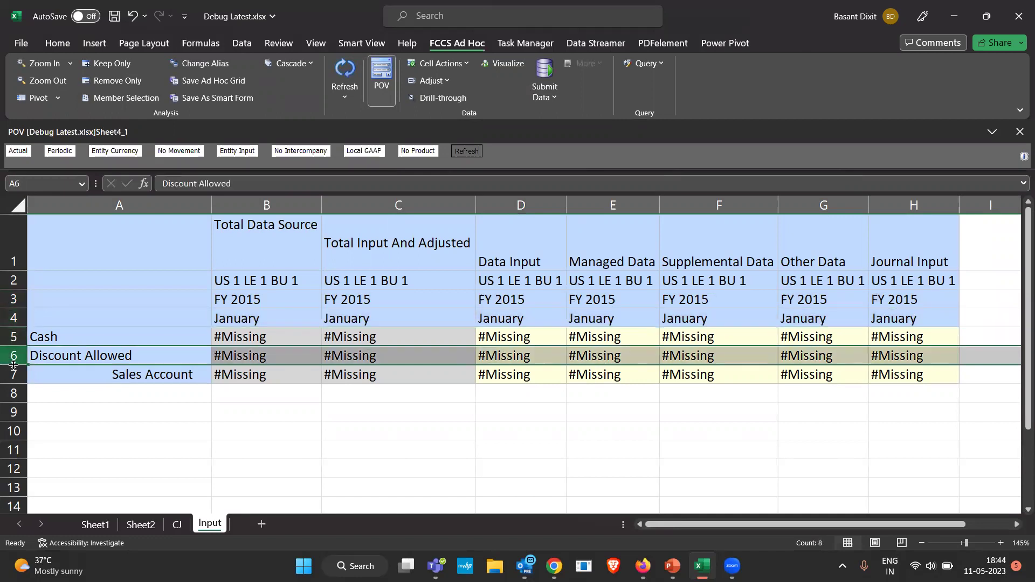
{"action": "left_click", "coordinate": [154, 376]}
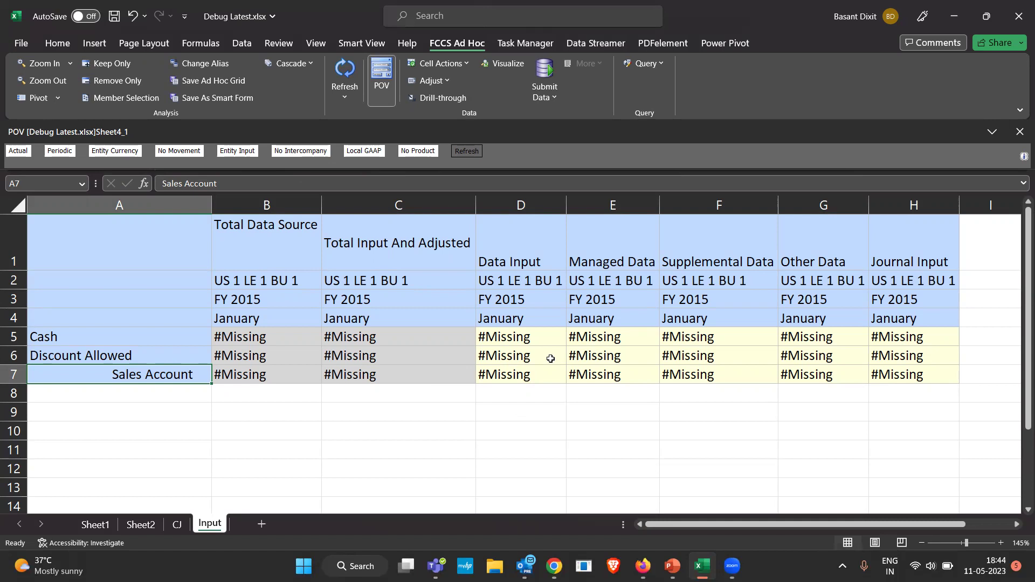
- Refresh the ad hoc grid and submit 5000 for Discount Allowed under Data Input in D6
{"action": "key", "text": "Right"}
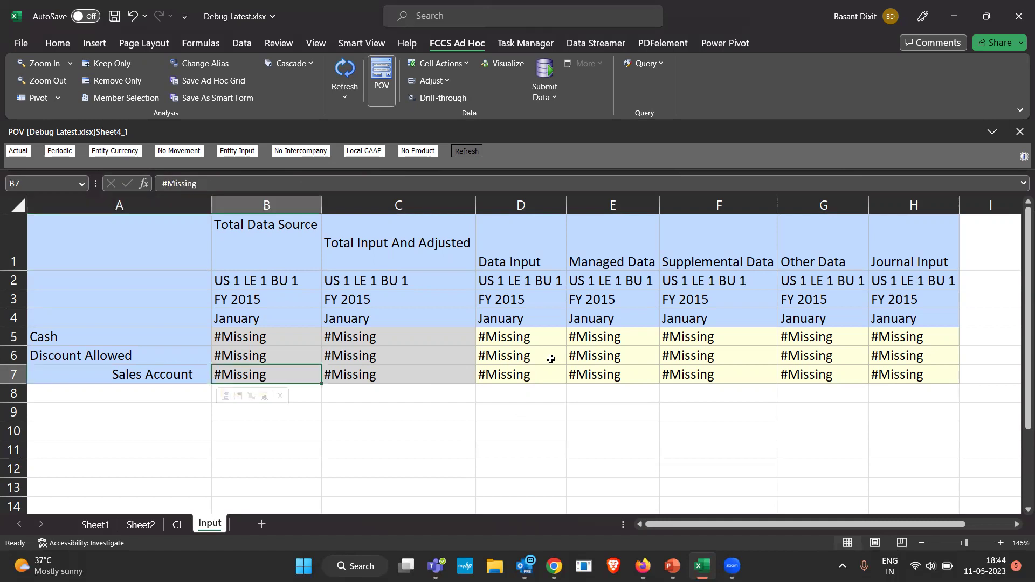
{"action": "left_click", "coordinate": [352, 77]}
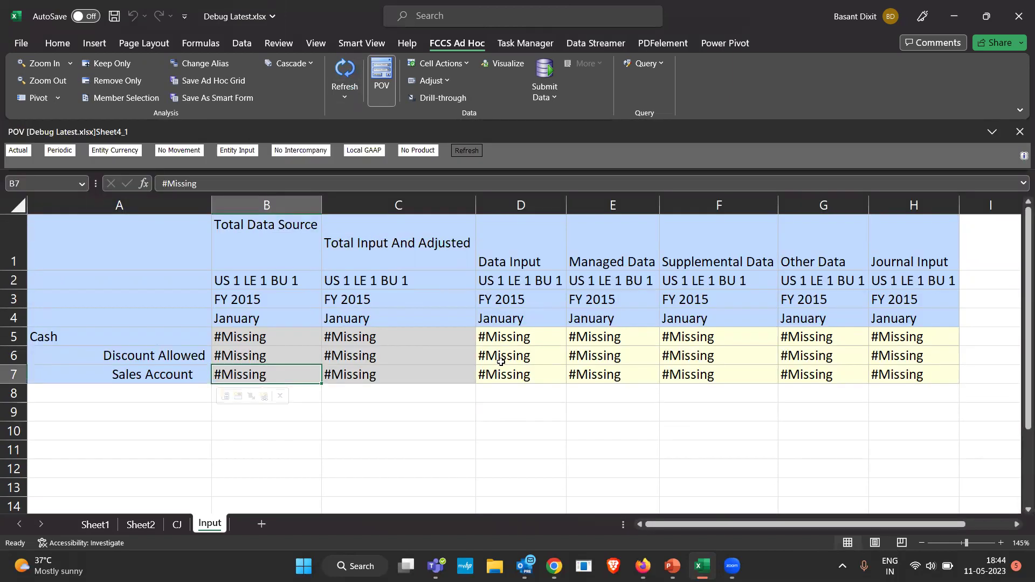
{"action": "left_click", "coordinate": [525, 354]}
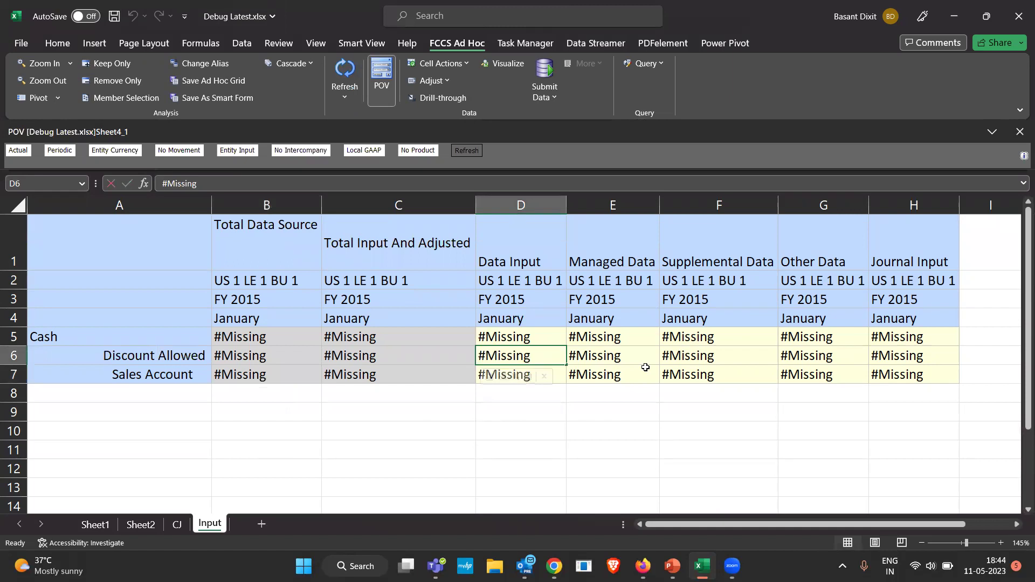
{"action": "type", "text": "5000"}
{"action": "key", "text": "Return"}
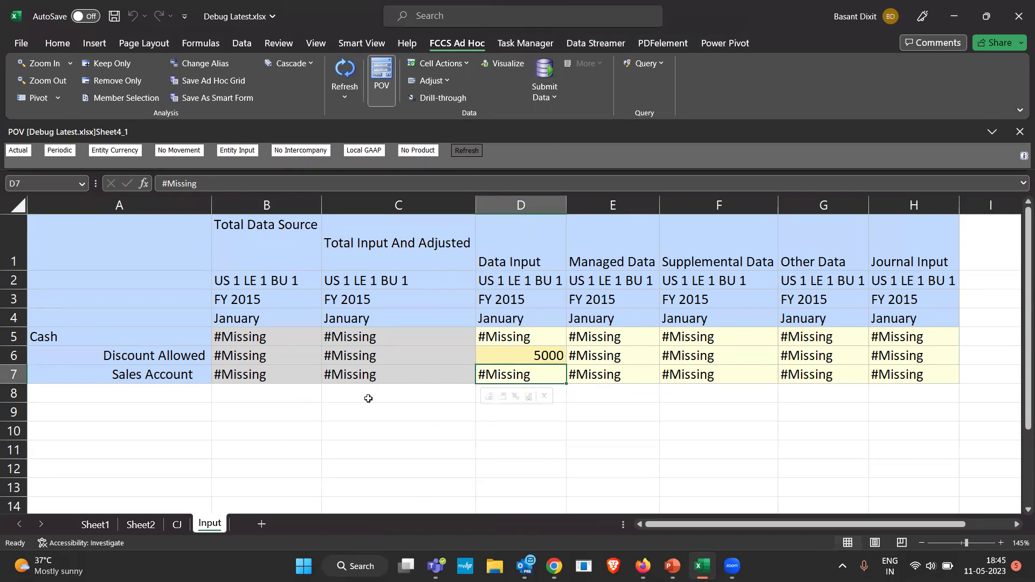
{"action": "left_click", "coordinate": [542, 86]}
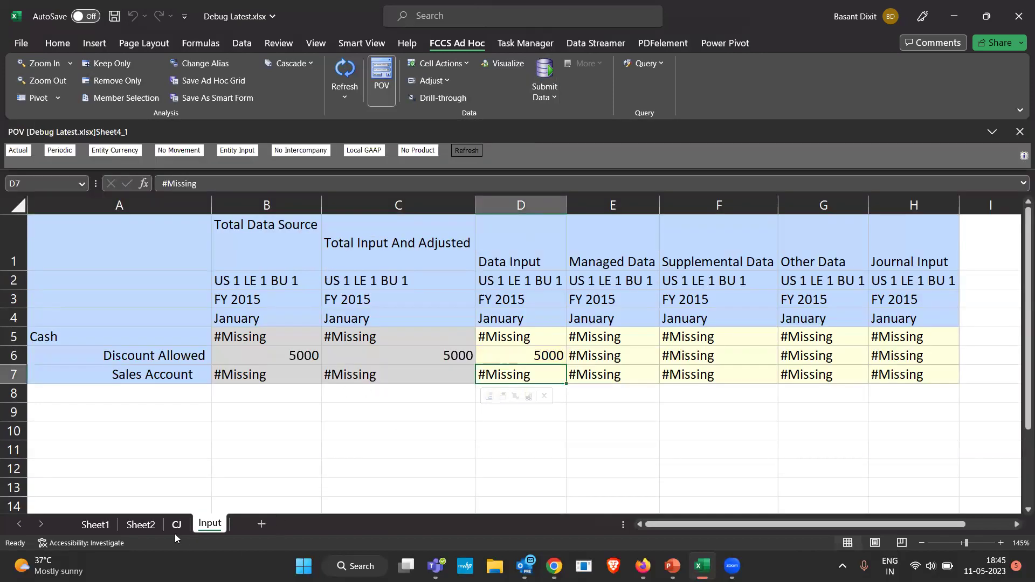
- Compare the journal entry on the CJ sheet with the submitted data on the Input sheet
{"action": "left_click", "coordinate": [176, 528]}
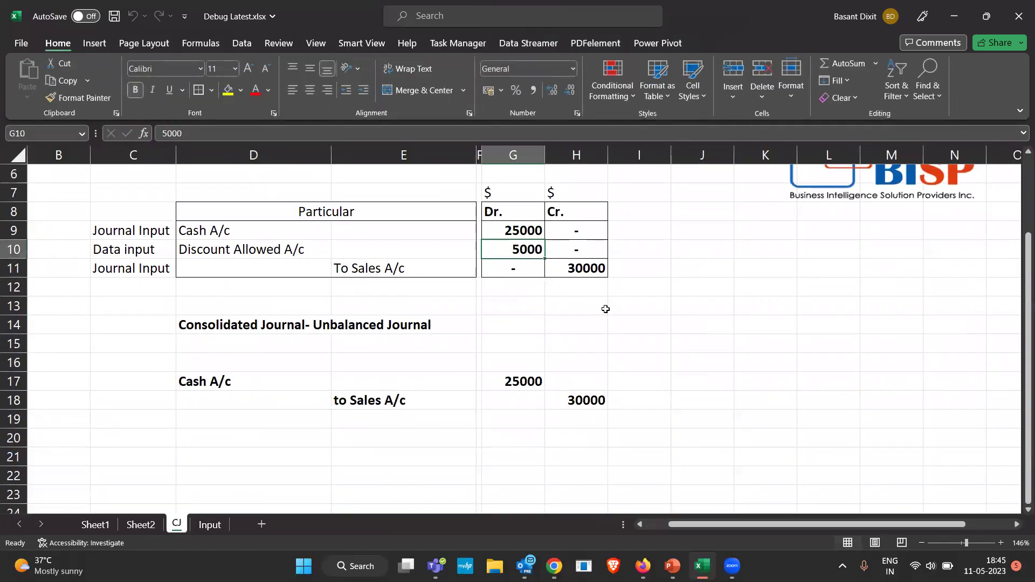
{"action": "key", "text": "alt+Tab"}
{"action": "key", "text": "alt+Tab"}
{"action": "left_click", "coordinate": [207, 525]}
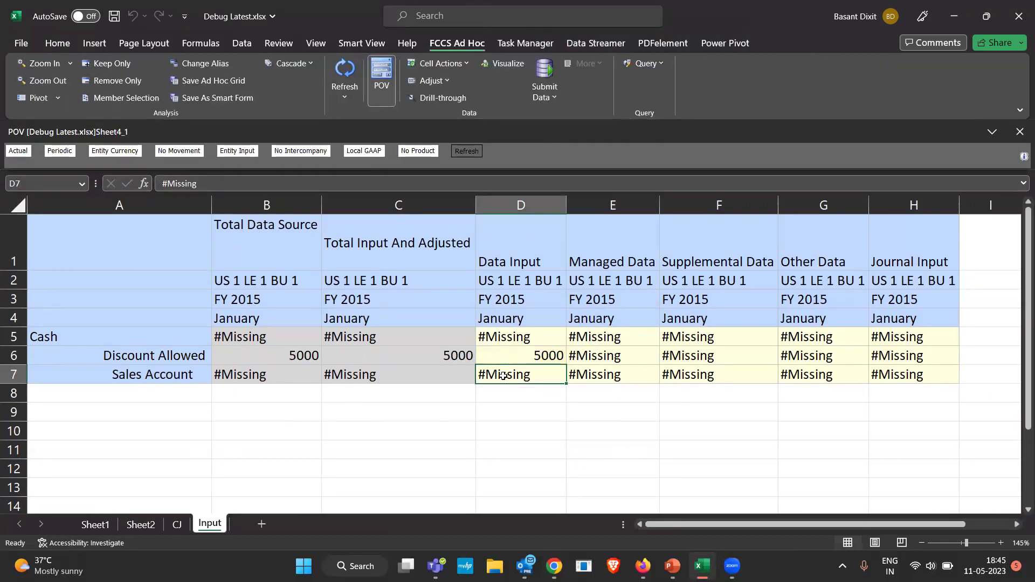
{"action": "left_click", "coordinate": [176, 525]}
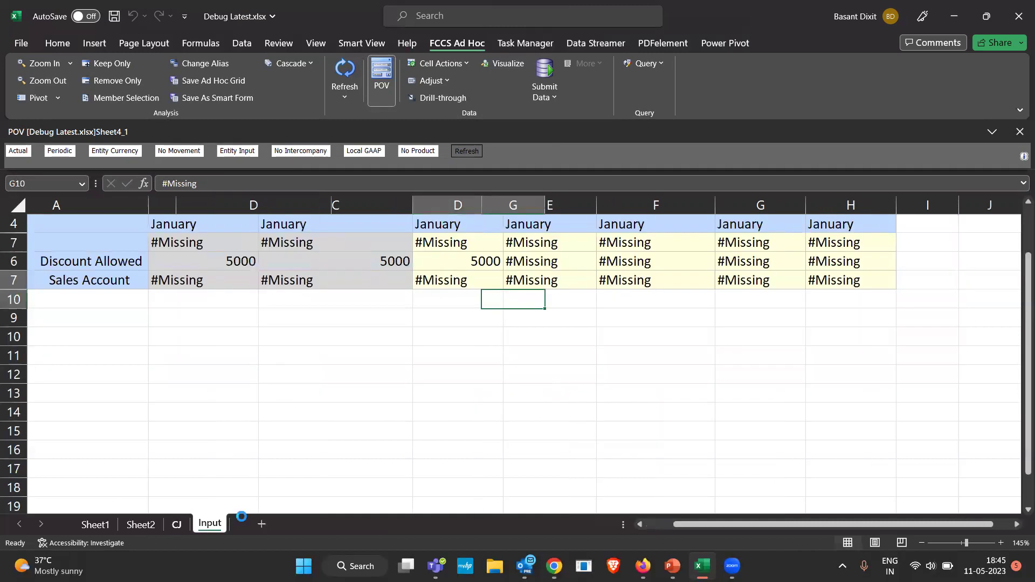
- Switch to Oracle Financial Consolidation and Close in the browser and create a new consolidation journal labelled "Unbooked Sales"
{"action": "key", "text": "alt+Tab"}
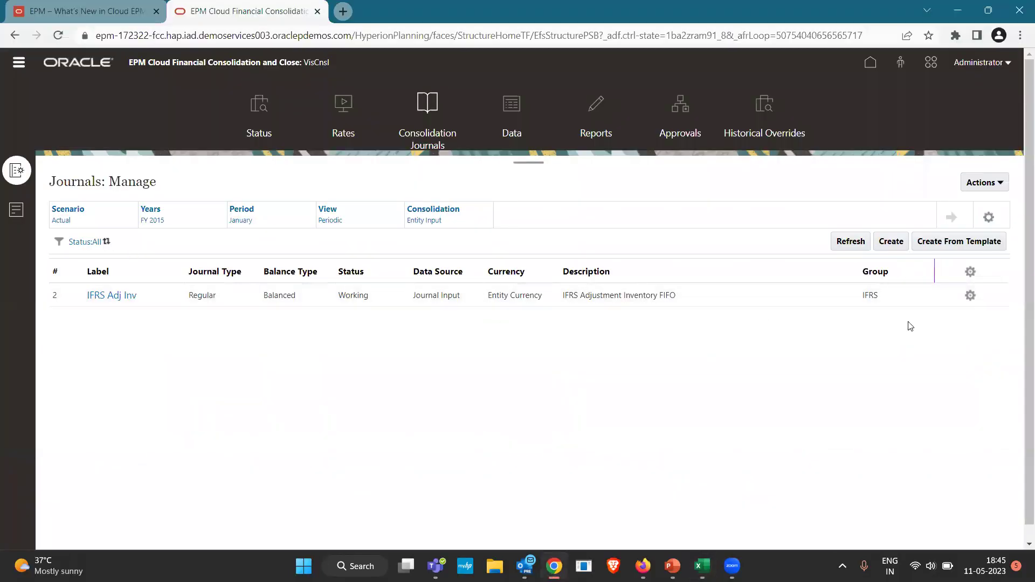
{"action": "left_click", "coordinate": [885, 243]}
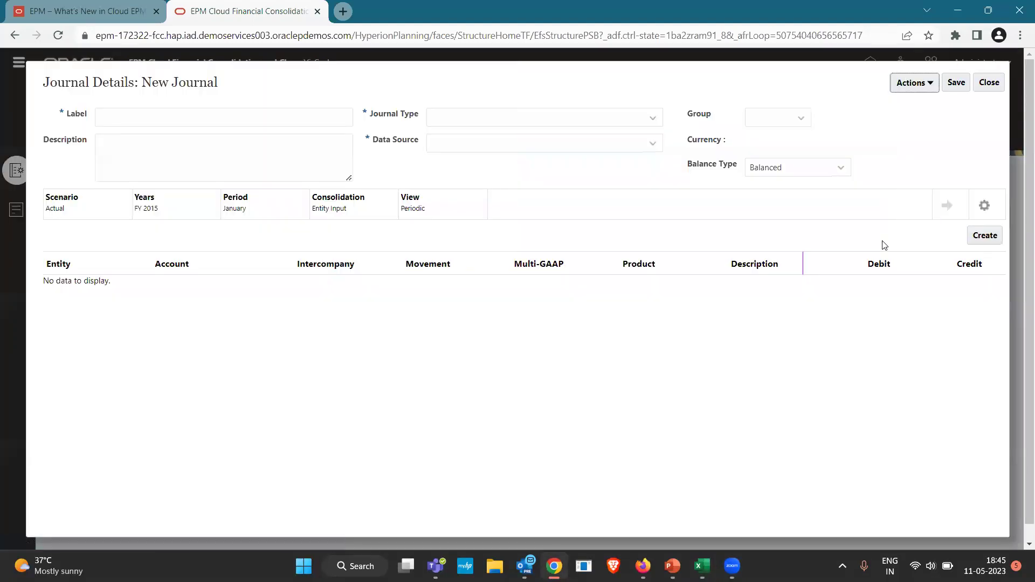
{"action": "left_click", "coordinate": [202, 112]}
{"action": "type", "text": "Unbooked Sales"}
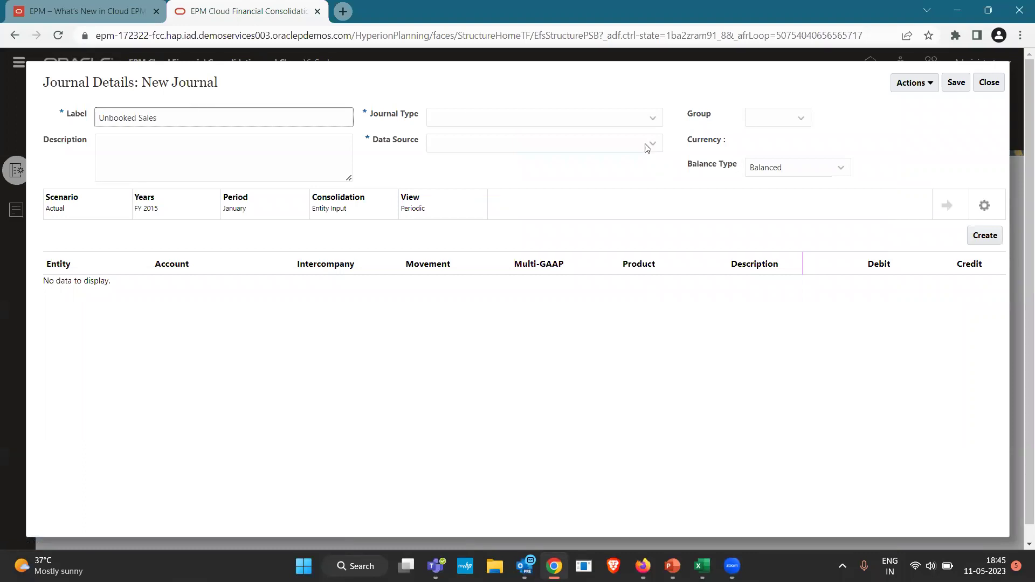
{"action": "left_click", "coordinate": [494, 220]}
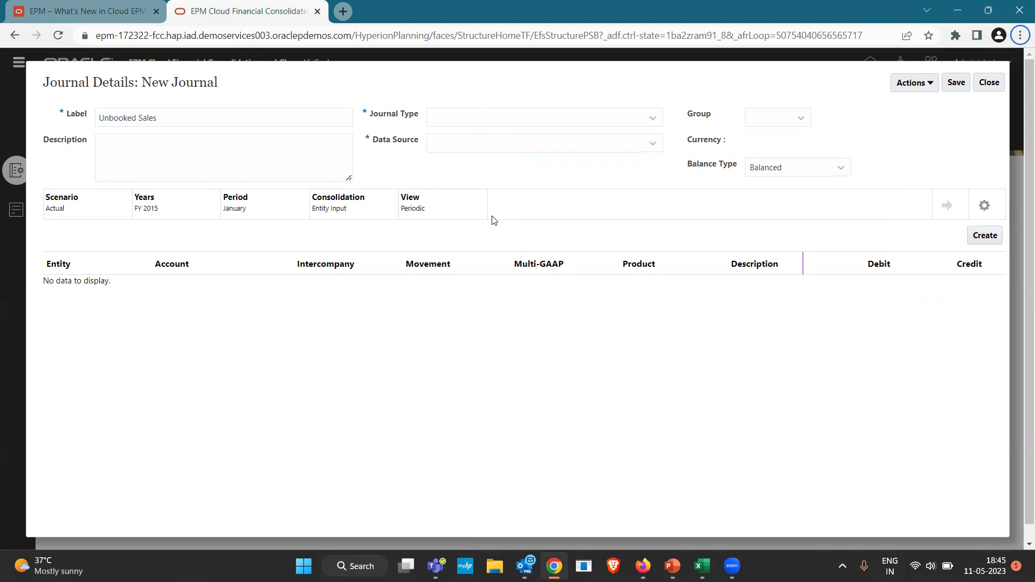
- Set the journal type to Regular, the data source to Journal Input and the group to Others
{"action": "left_click", "coordinate": [488, 119]}
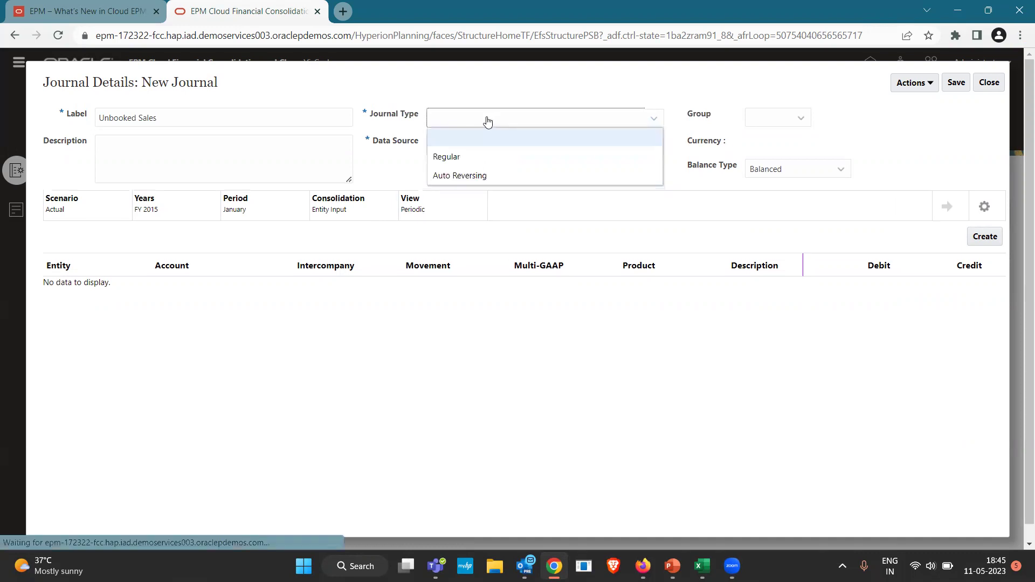
{"action": "left_click", "coordinate": [478, 157]}
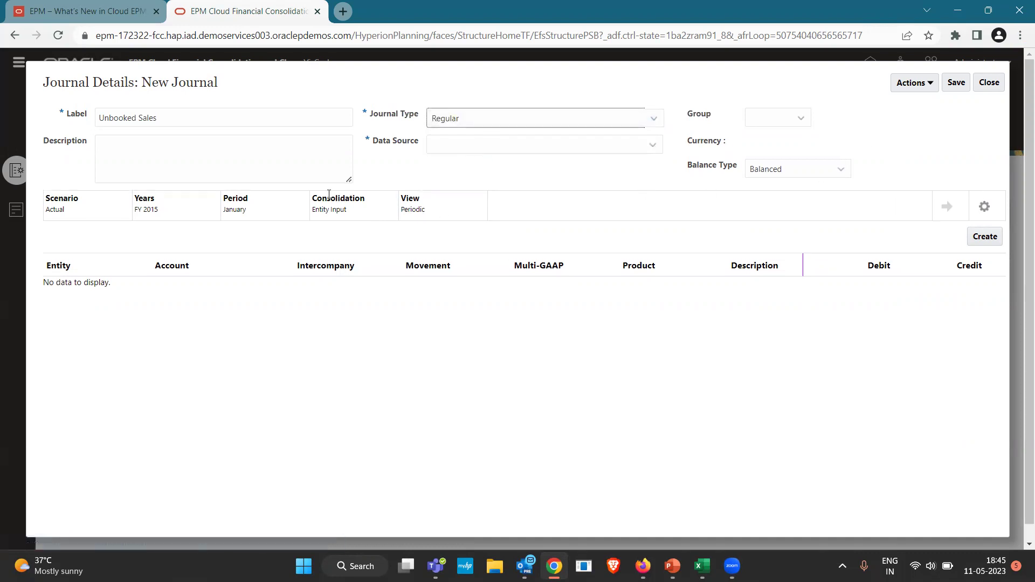
{"action": "left_click", "coordinate": [589, 149]}
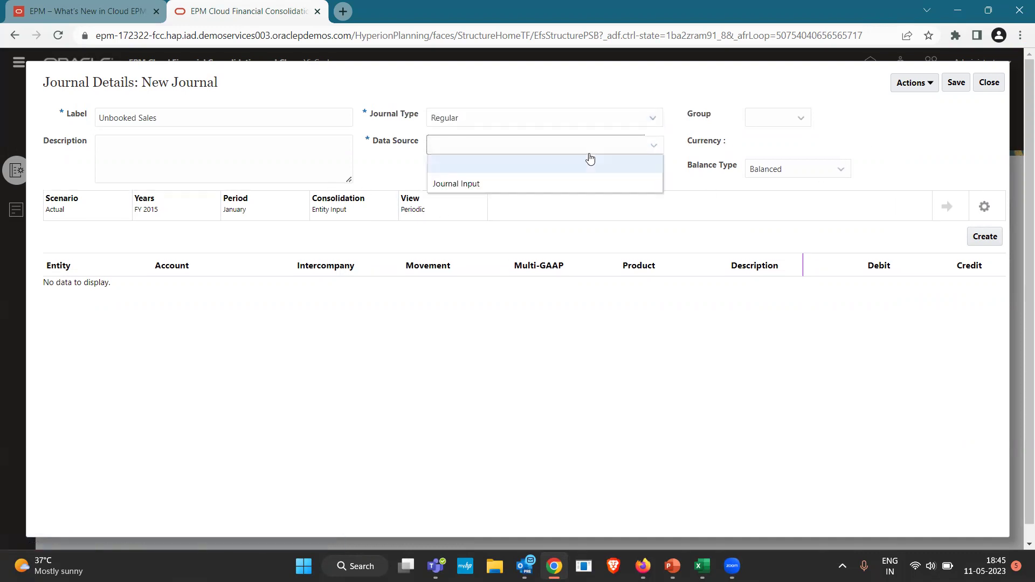
{"action": "left_click", "coordinate": [483, 186]}
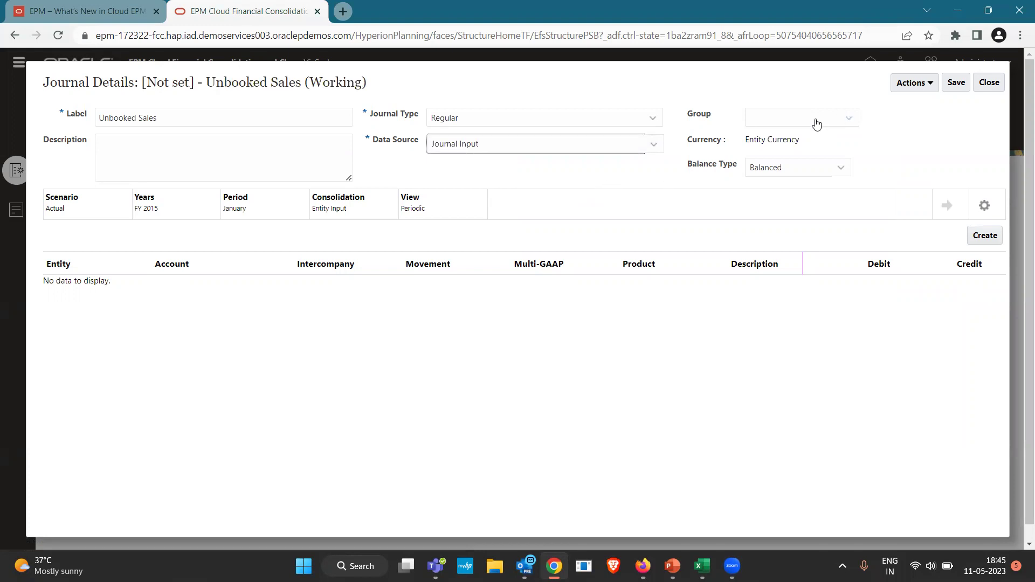
{"action": "left_click", "coordinate": [777, 129]}
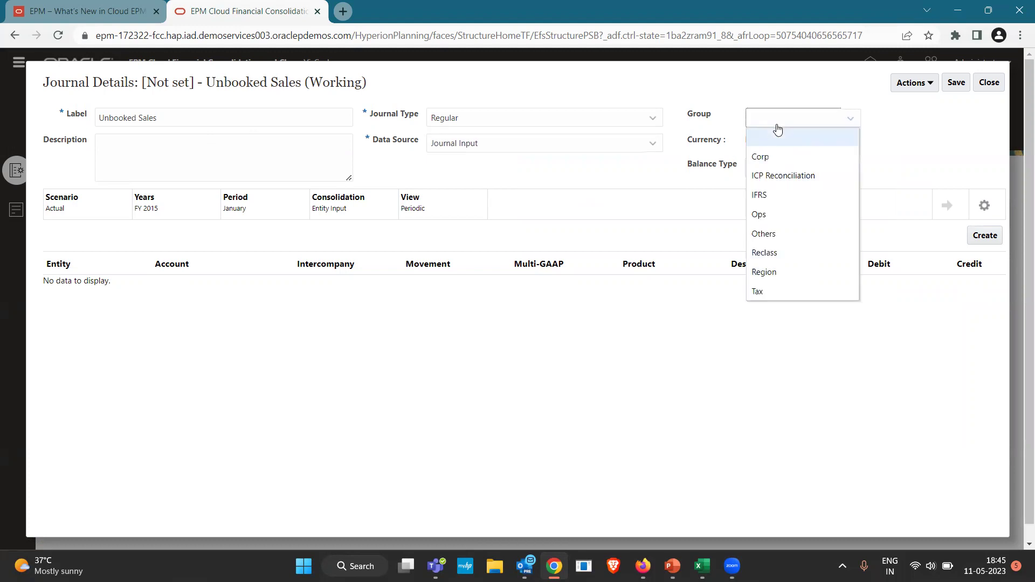
{"action": "left_click", "coordinate": [774, 236]}
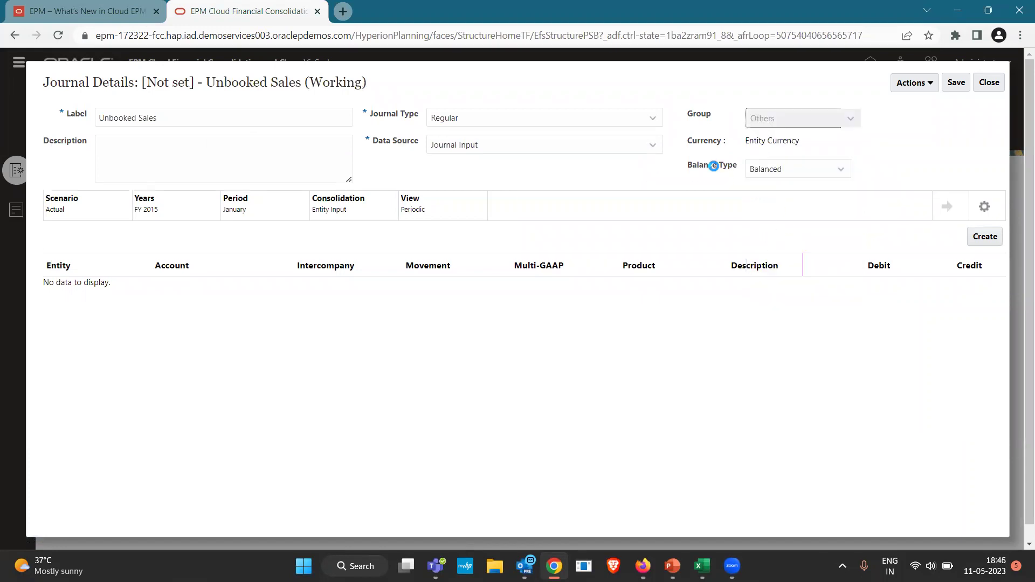
- Describe the journal as "Sales Entry" and set its balance type to Unbalanced
{"action": "left_click", "coordinate": [203, 143]}
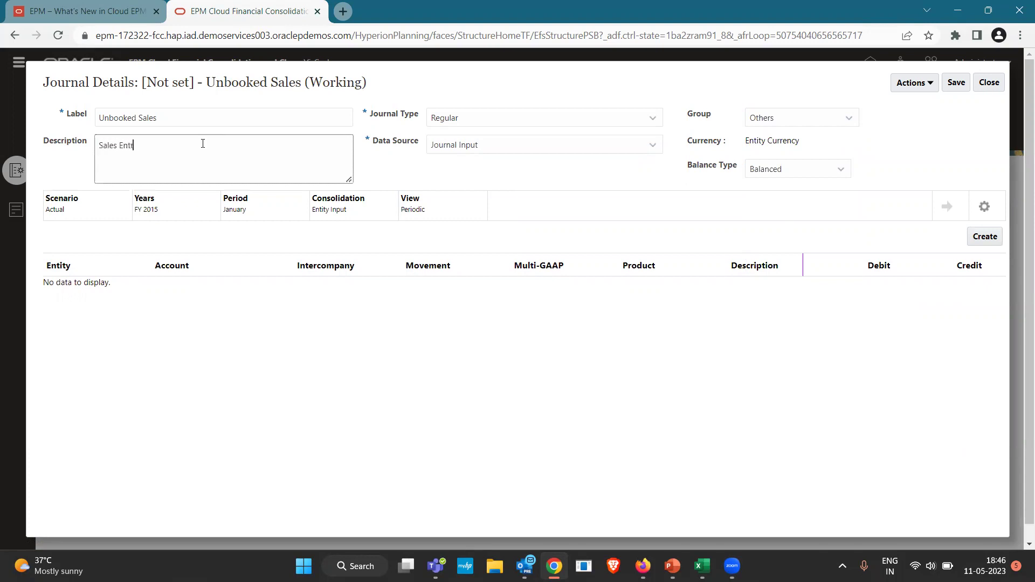
{"action": "left_click", "coordinate": [773, 171]}
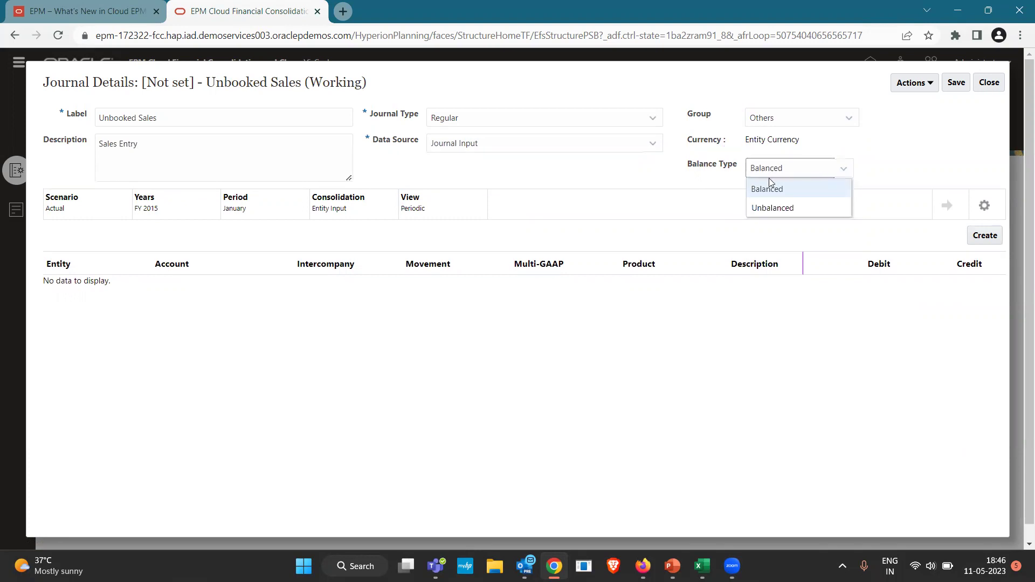
{"action": "left_click", "coordinate": [772, 208]}
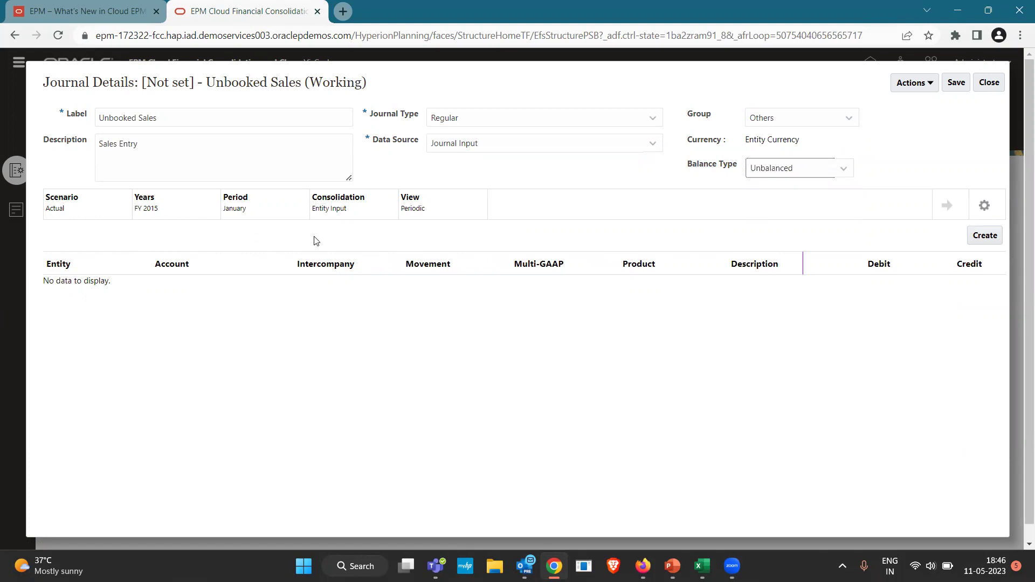
- Add a journal line for entity C_101, account Cash, No Intercompany, No Movement, Local GAAP and No Product with a debit of 25000
{"action": "left_click", "coordinate": [984, 240]}
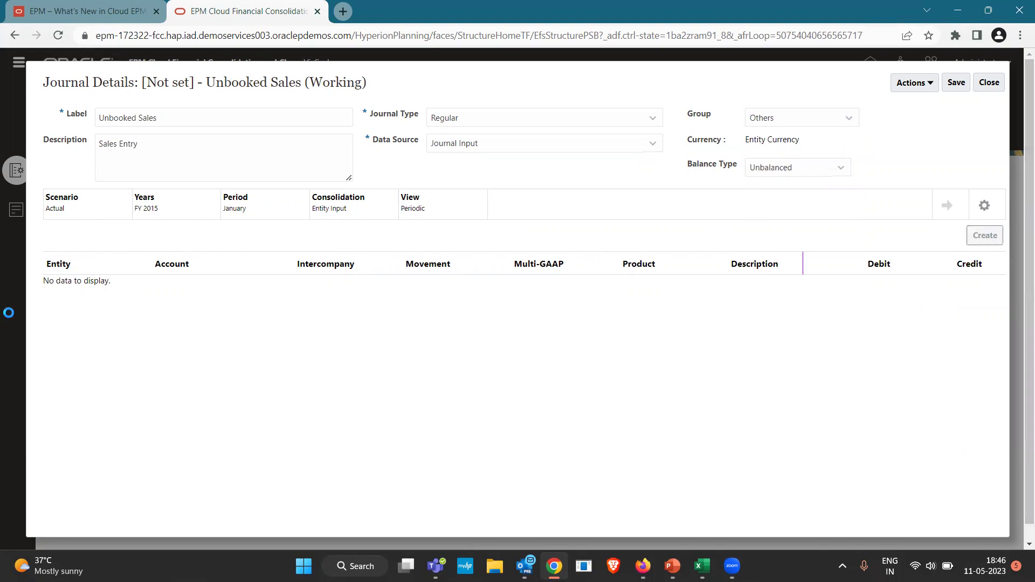
{"action": "left_click", "coordinate": [76, 292]}
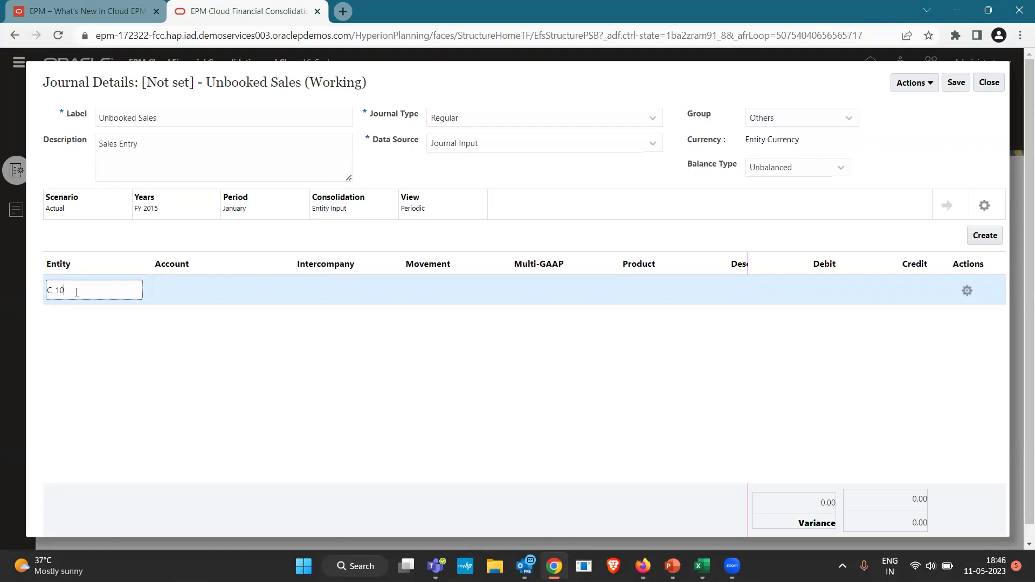
{"action": "key", "text": "Tab"}
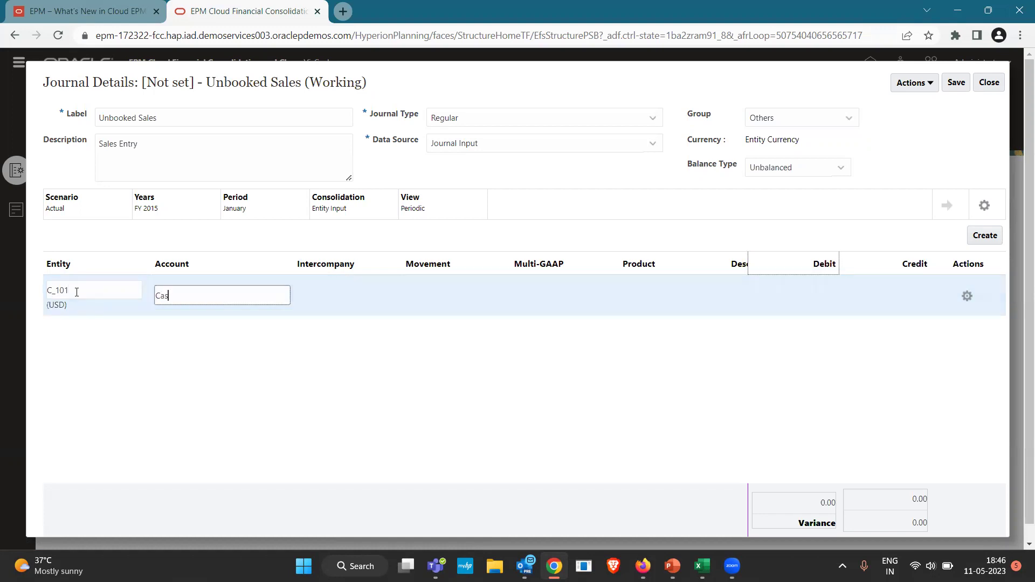
{"action": "left_click", "coordinate": [319, 295]}
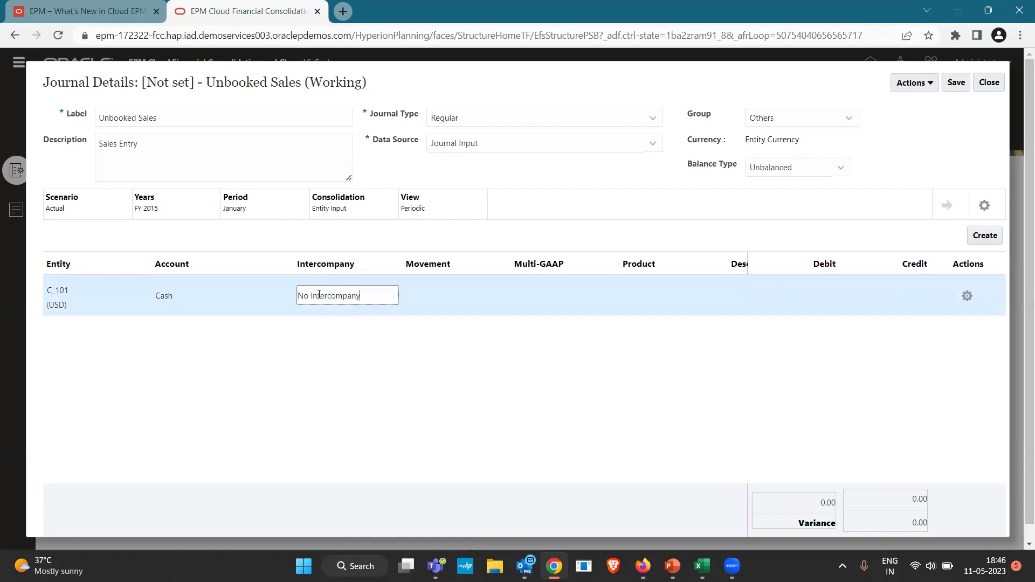
{"action": "key", "text": "Tab"}
{"action": "type", "text": "No Movement"}
{"action": "key", "text": "Tab"}
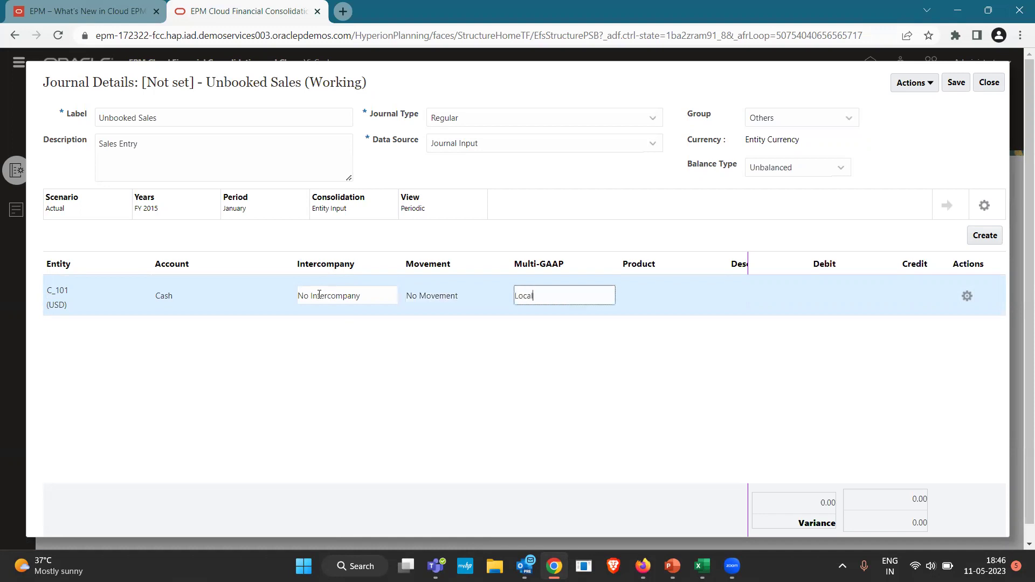
{"action": "type", "text": "Local GAAP"}
{"action": "key", "text": "Tab"}
{"action": "type", "text": "NN"}
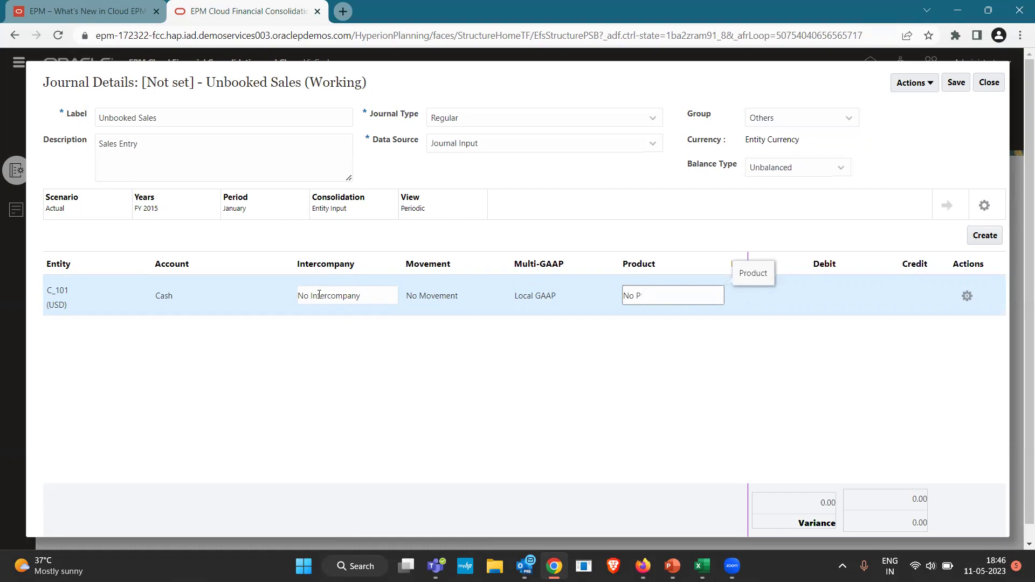
{"action": "left_click", "coordinate": [811, 294]}
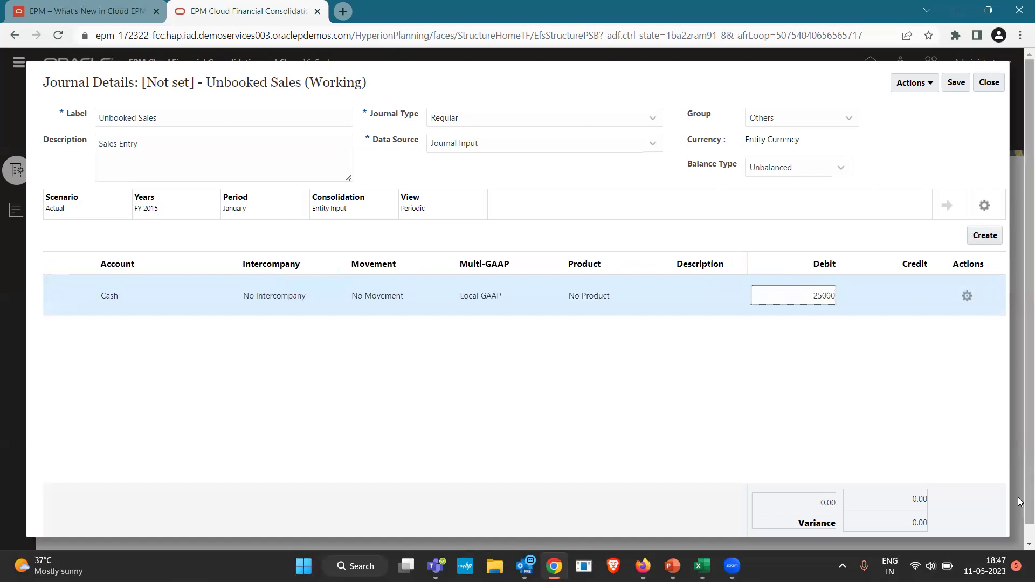
{"action": "left_click", "coordinate": [823, 354]}
- Add a second journal line for entity US 1 LE 1 BU 1 that credits 30000 to account 41001
{"action": "left_click", "coordinate": [974, 299]}
{"action": "left_click", "coordinate": [916, 351]}
{"action": "left_click", "coordinate": [980, 228]}
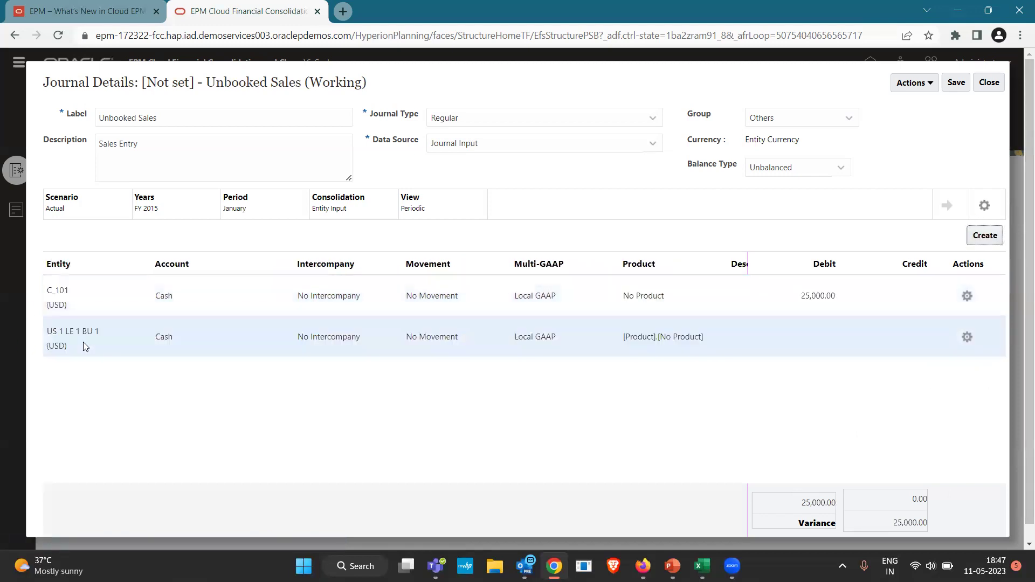
{"action": "left_click", "coordinate": [82, 342]}
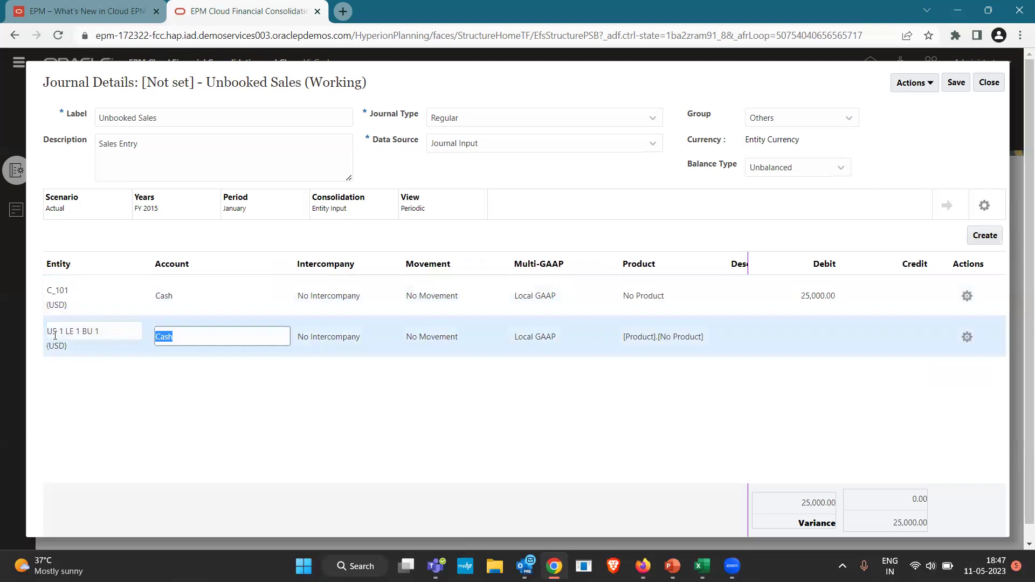
{"action": "key", "text": "BackSpace"}
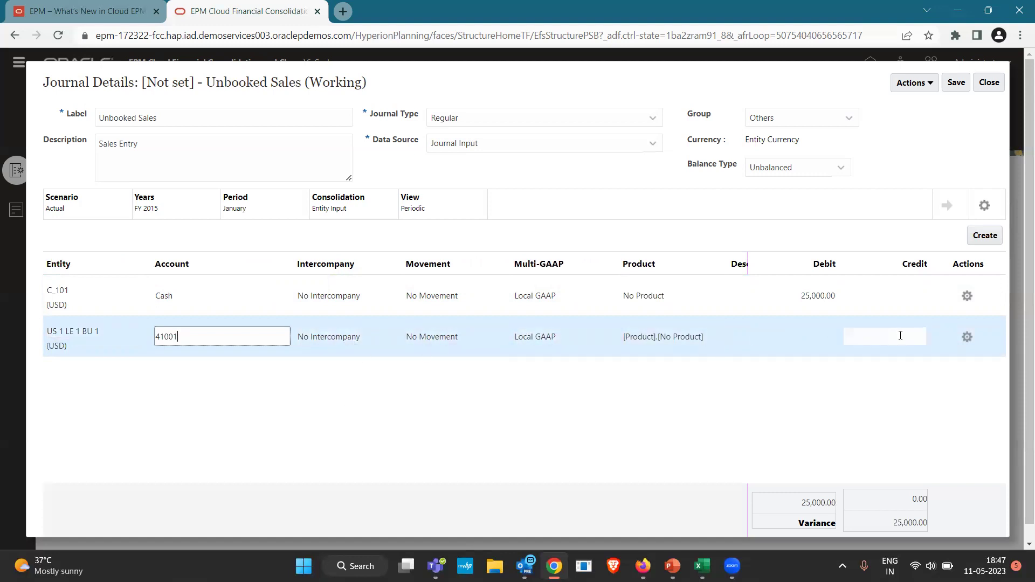
{"action": "left_click", "coordinate": [901, 335]}
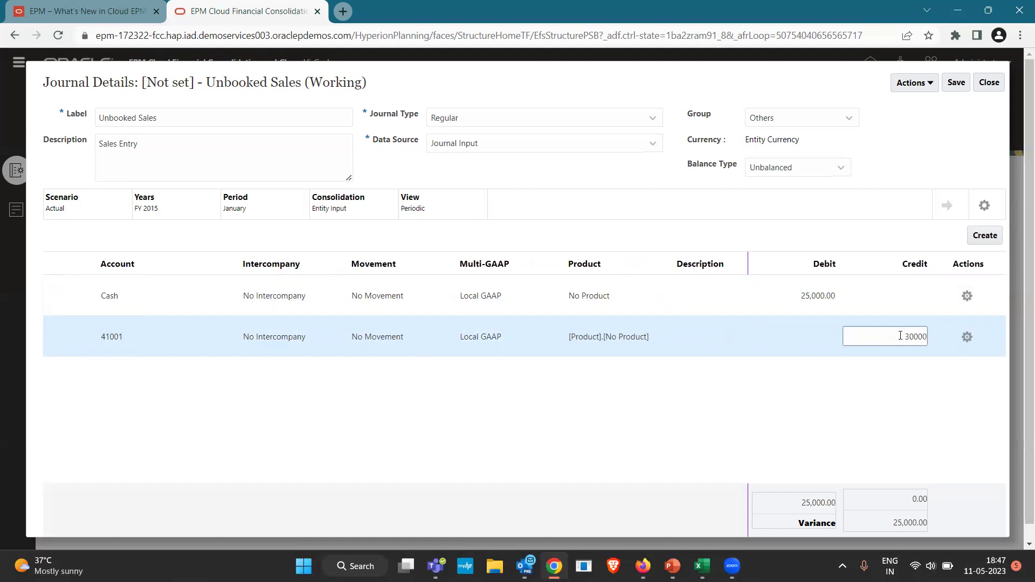
{"action": "left_click", "coordinate": [906, 393]}
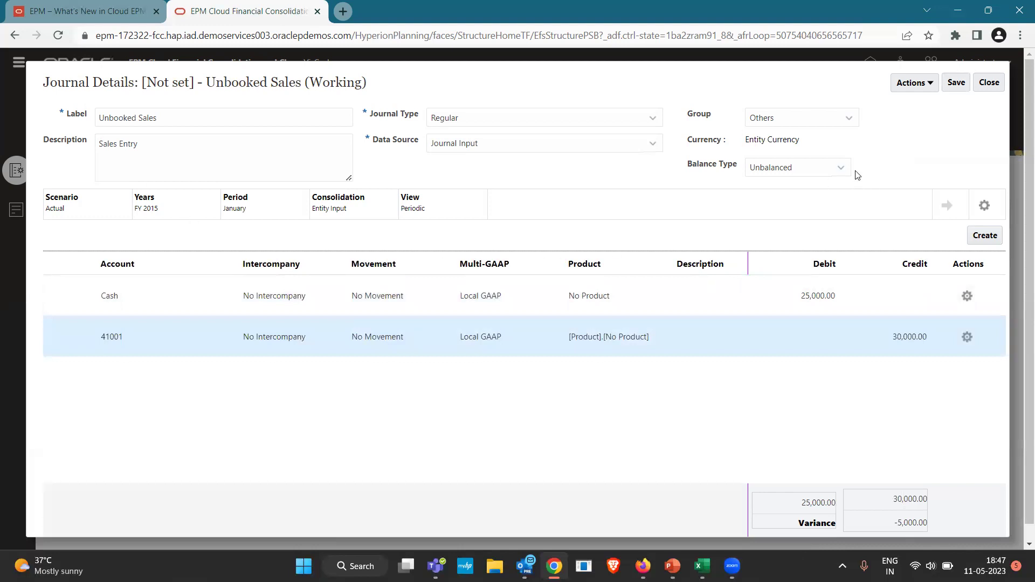
- Save the Unbooked Sales journal and submit it without comments or attachments
{"action": "left_click", "coordinate": [957, 87]}
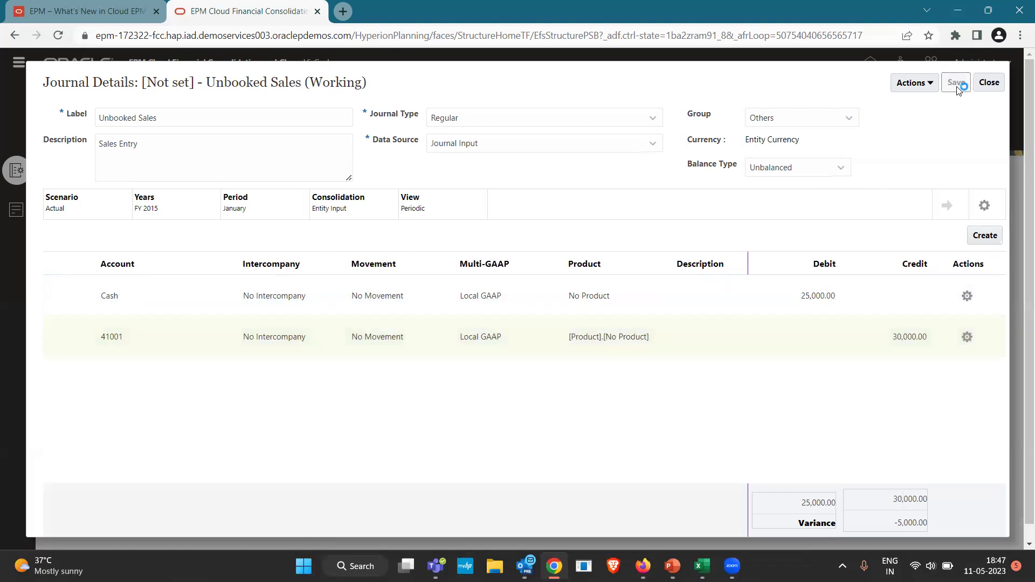
{"action": "left_click", "coordinate": [903, 90]}
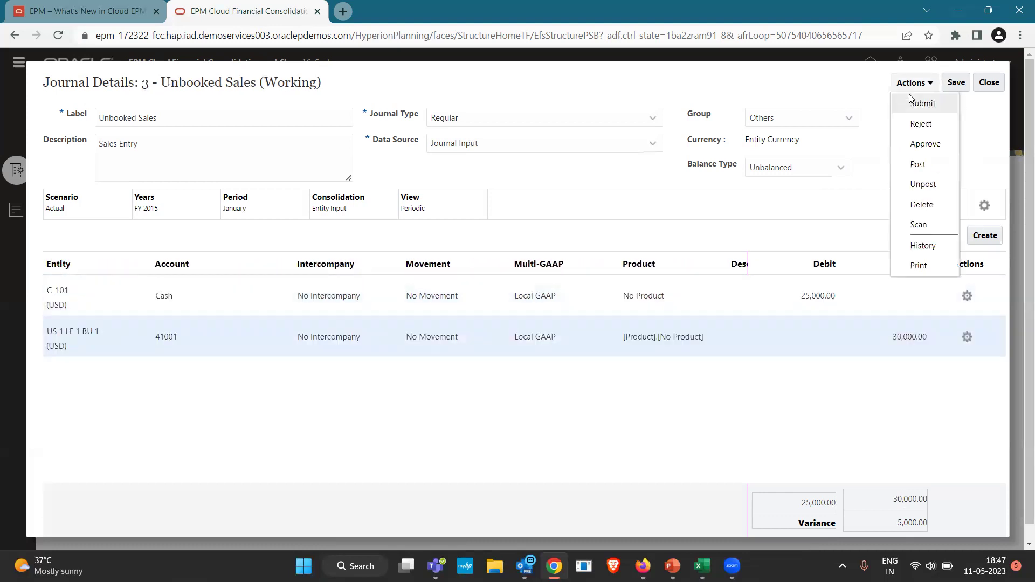
{"action": "left_click", "coordinate": [911, 102]}
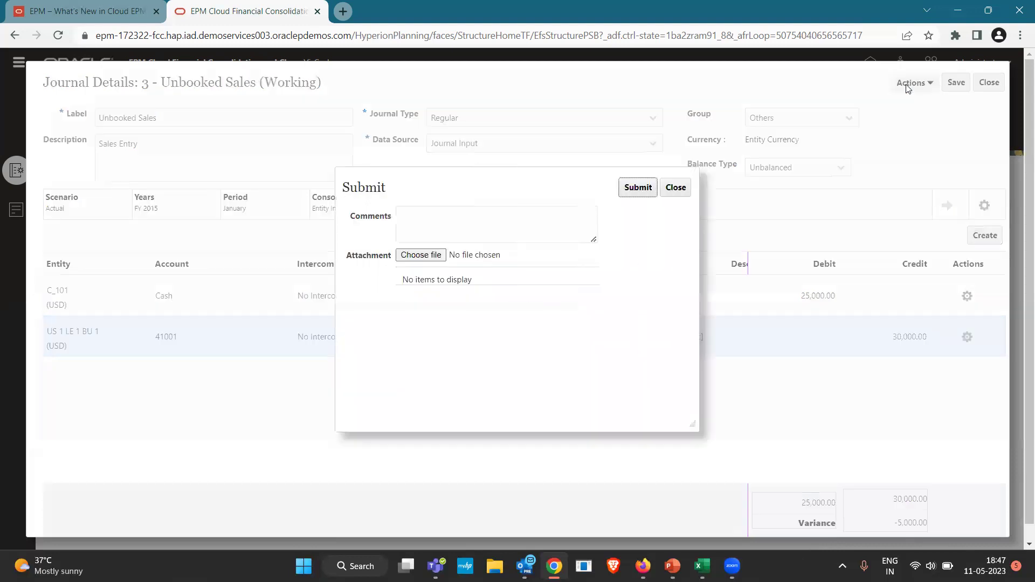
{"action": "left_click", "coordinate": [639, 187]}
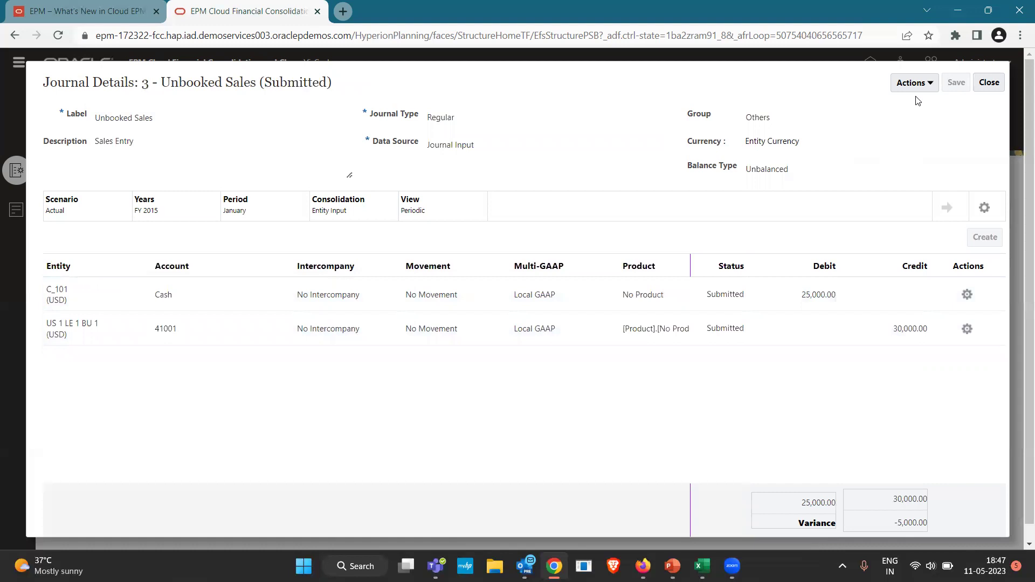
- Approve the submitted Unbooked Sales journal without adding comments
{"action": "left_click", "coordinate": [917, 83]}
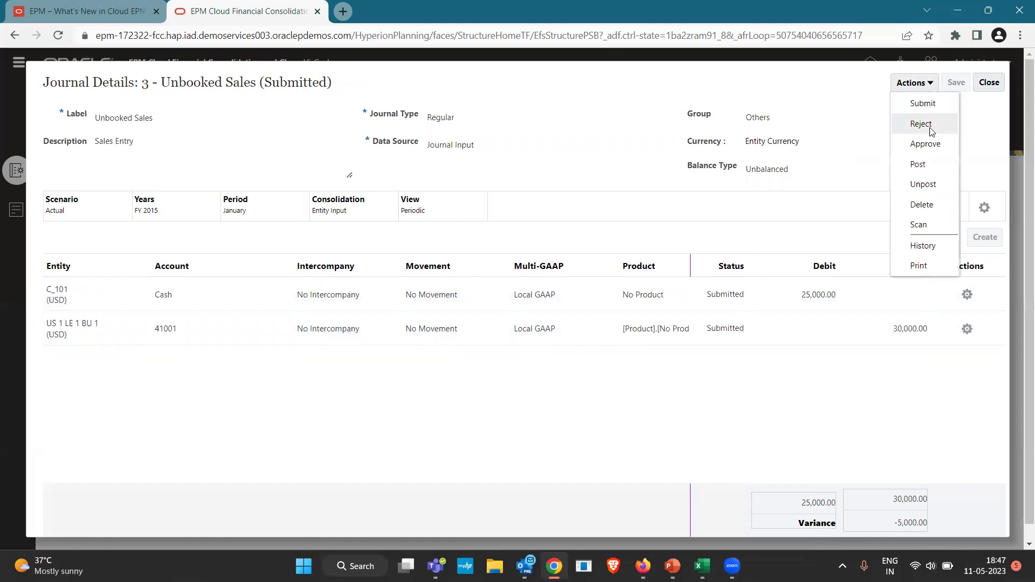
{"action": "left_click", "coordinate": [927, 143]}
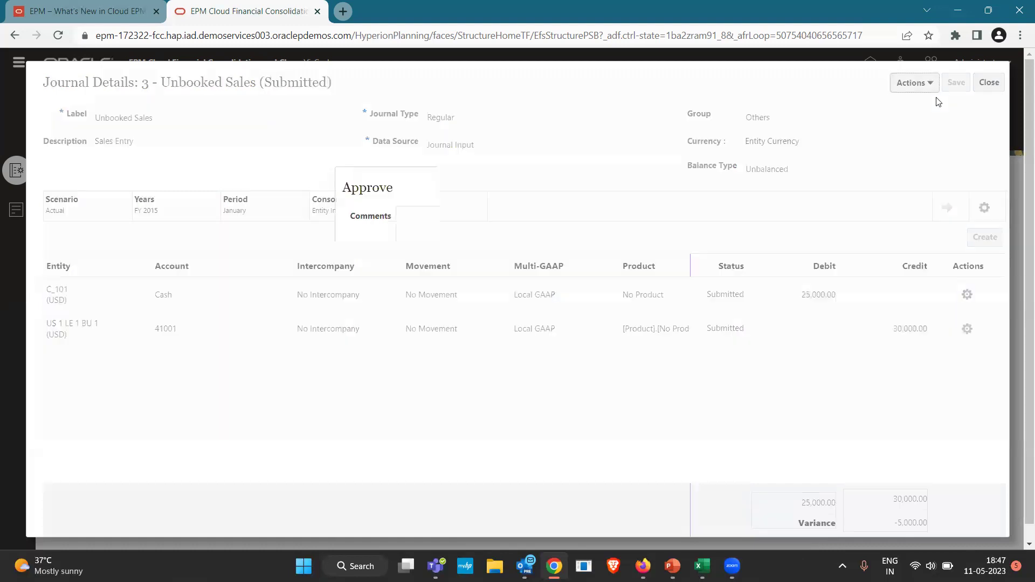
{"action": "left_click", "coordinate": [638, 182]}
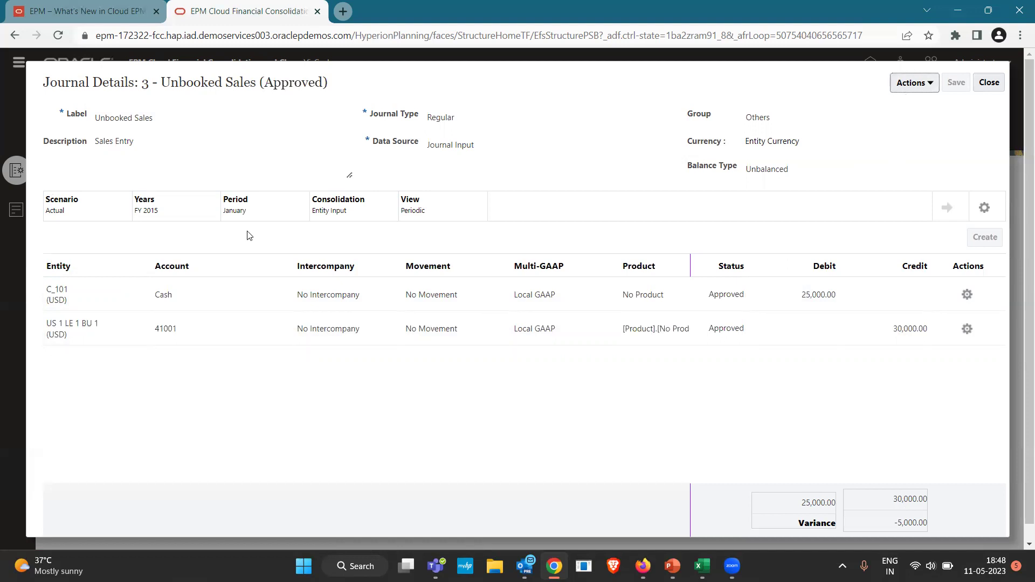
- Post the approved Unbooked Sales journal and close its details
{"action": "left_click", "coordinate": [913, 88]}
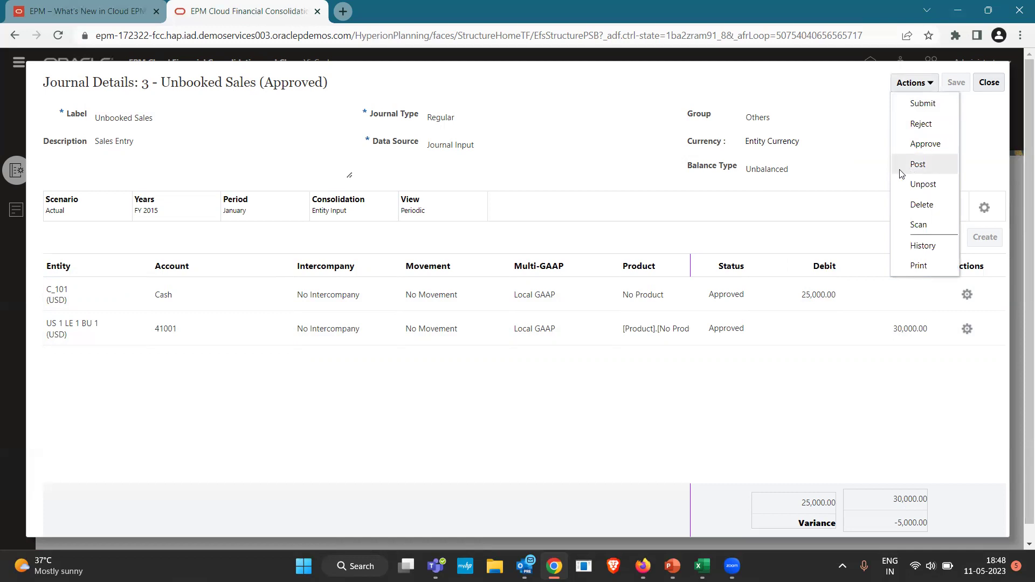
{"action": "left_click", "coordinate": [902, 171]}
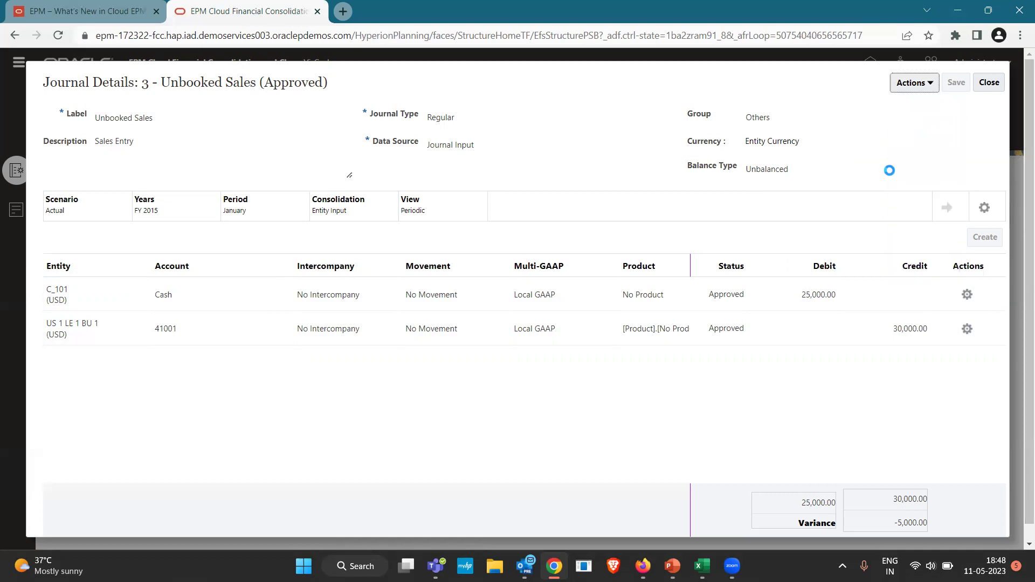
{"action": "left_click", "coordinate": [643, 186]}
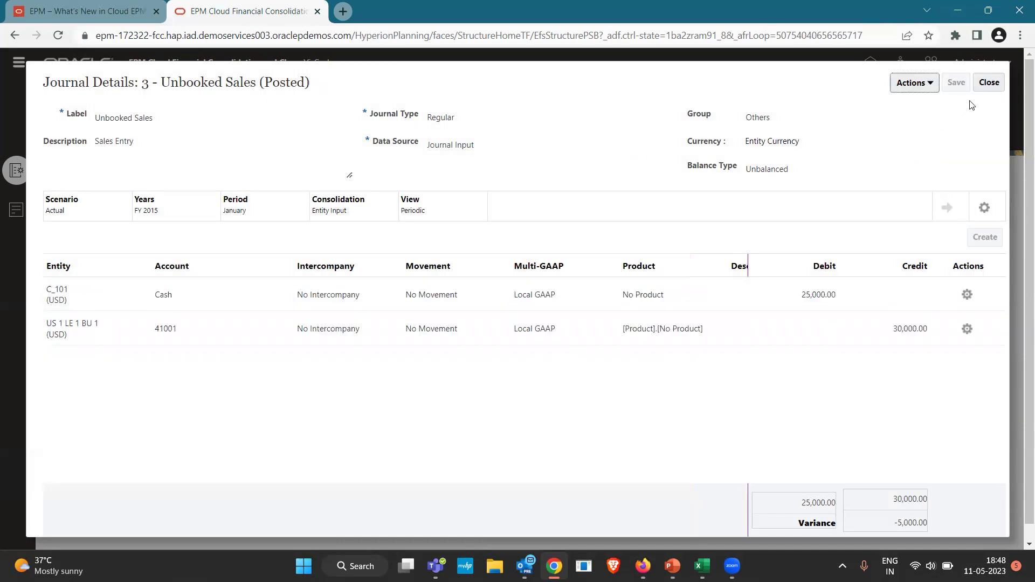
{"action": "left_click", "coordinate": [990, 82]}
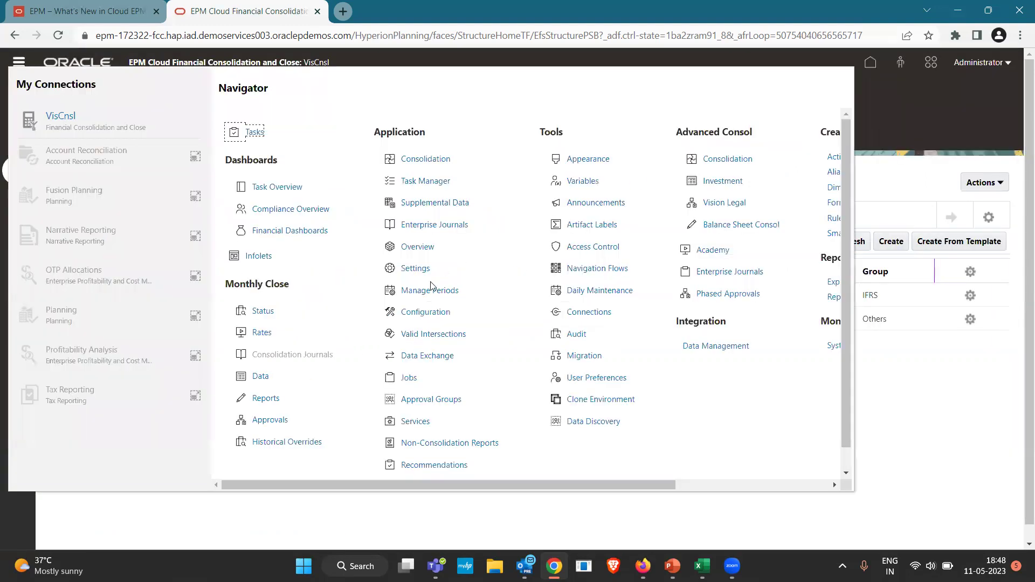
- Check the period statuses for Actual FY 2015 in Manage Periods, and return to the Input sheet in Excel
{"action": "left_click", "coordinate": [430, 291]}
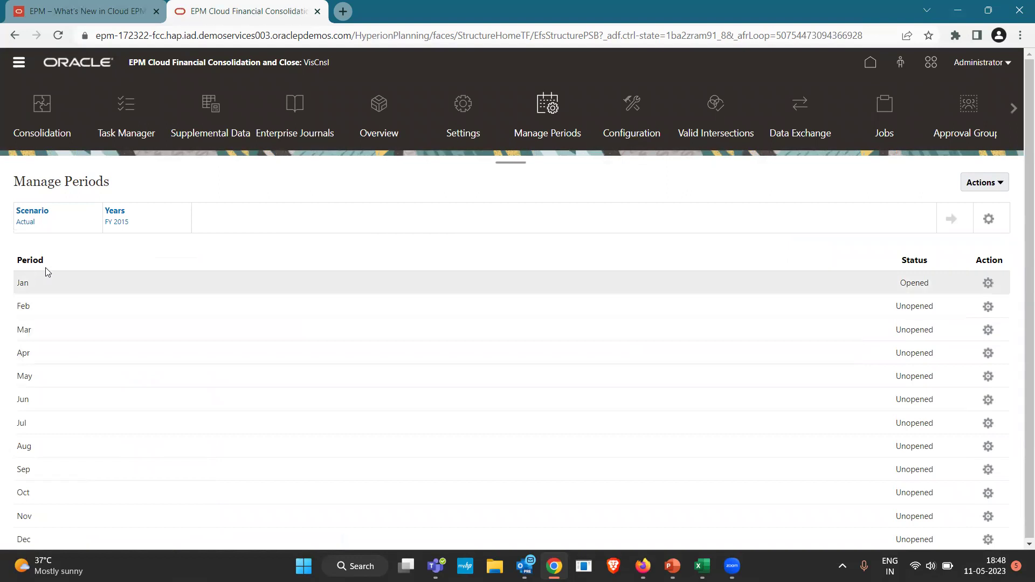
{"action": "key", "text": "alt+Tab"}
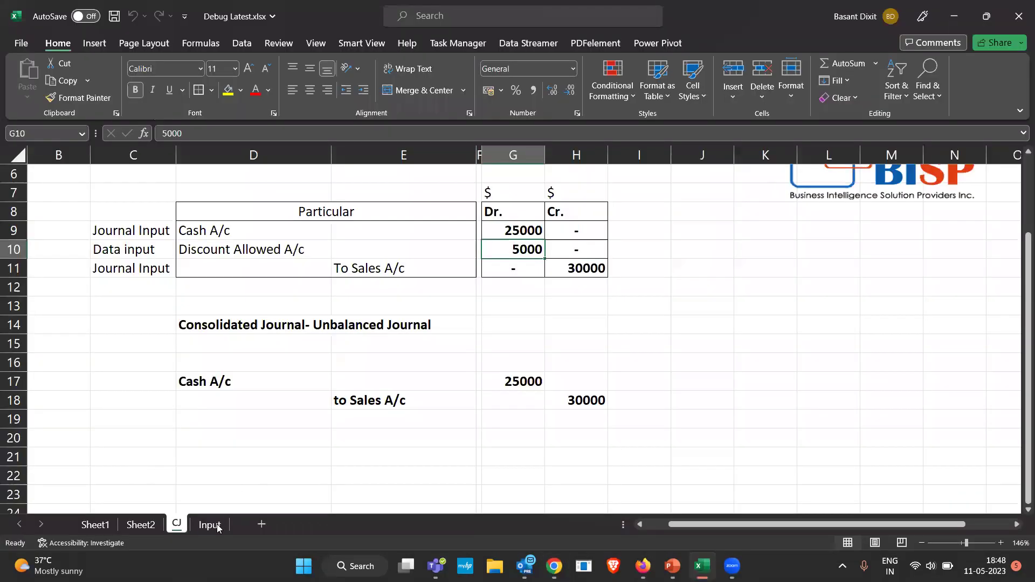
{"action": "left_click", "coordinate": [216, 524]}
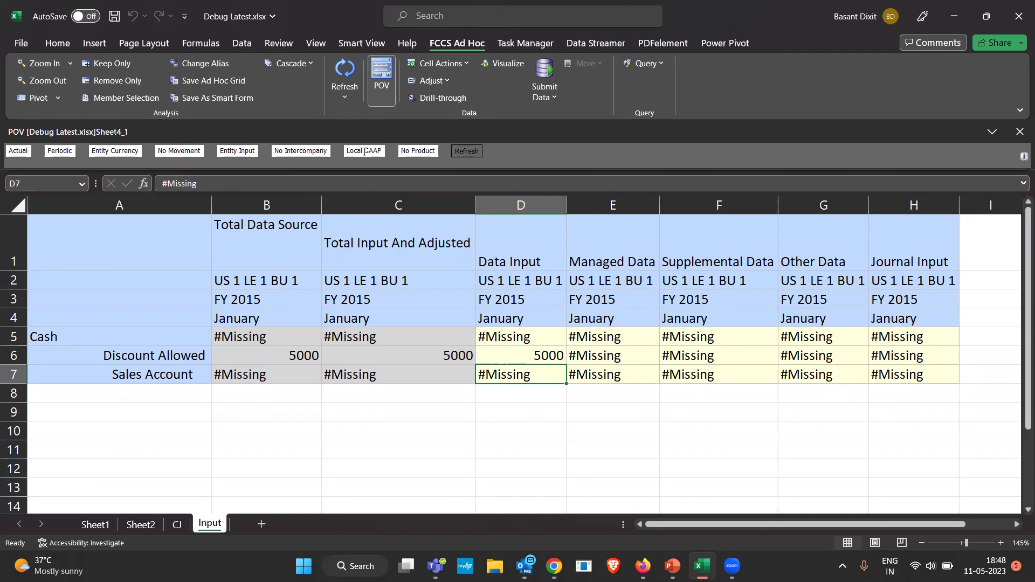
- Refresh the ad hoc grid and check the Total Data Source values for Cash, Discount Allowed and Sales Account
{"action": "left_click", "coordinate": [349, 82]}
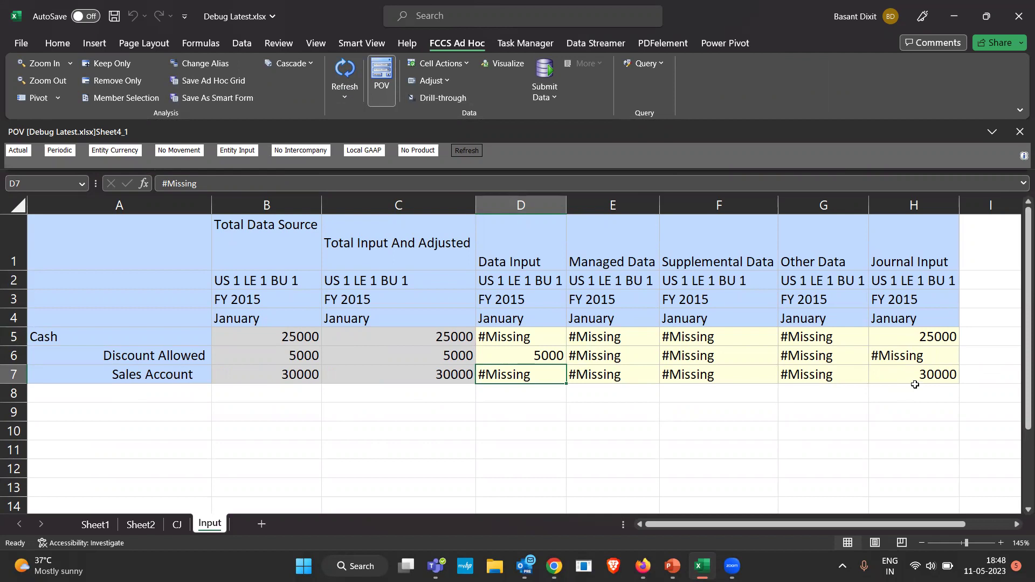
{"action": "left_click", "coordinate": [271, 343]}
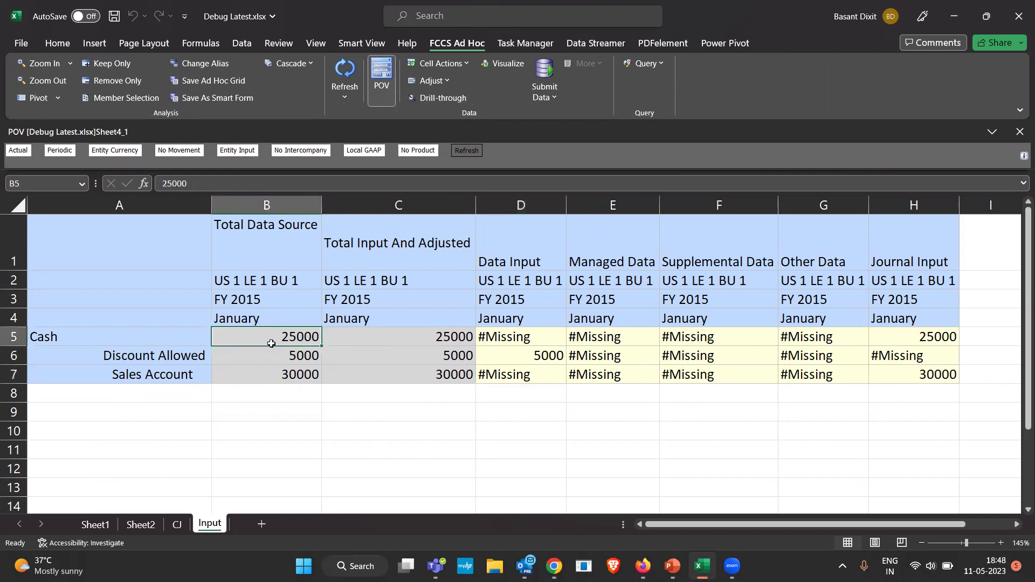
{"action": "left_click", "coordinate": [271, 348]}
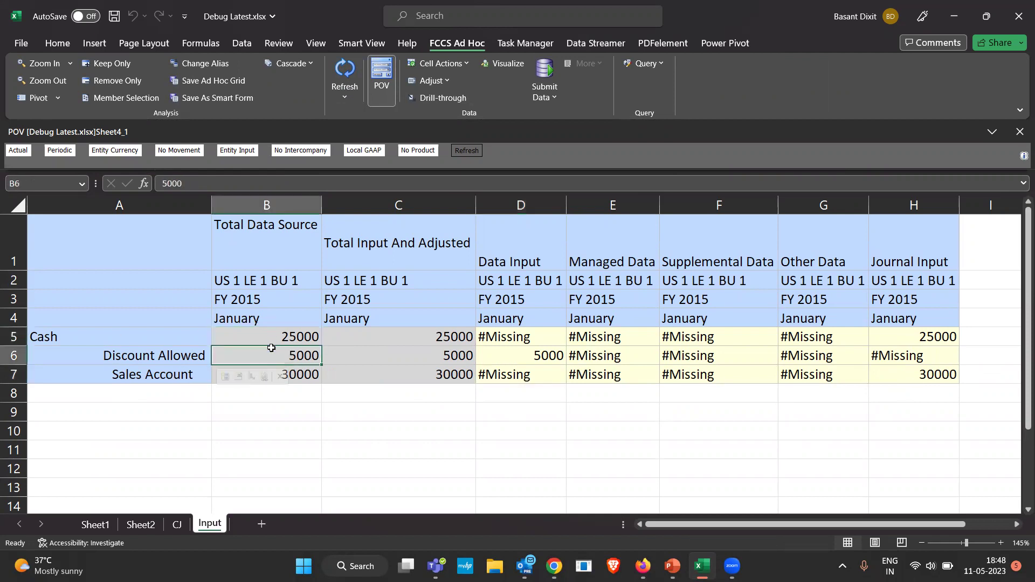
{"action": "left_click", "coordinate": [271, 348]}
{"action": "key", "text": "Down"}
{"action": "key", "text": "Down"}
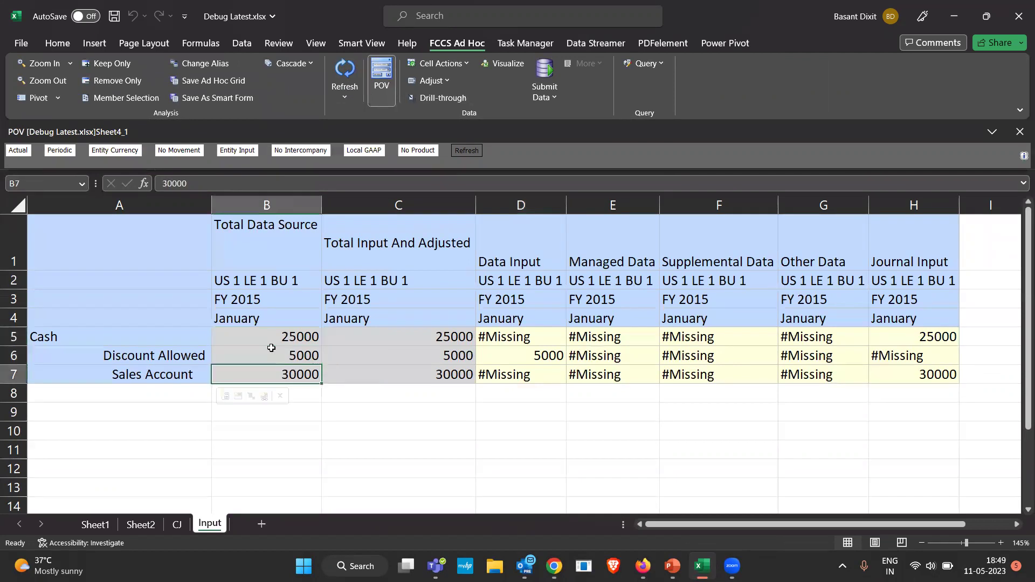
- Bold the Total Data Source values for Cash, Discount Allowed and Sales Account in B5:B7
{"action": "left_click", "coordinate": [272, 330]}
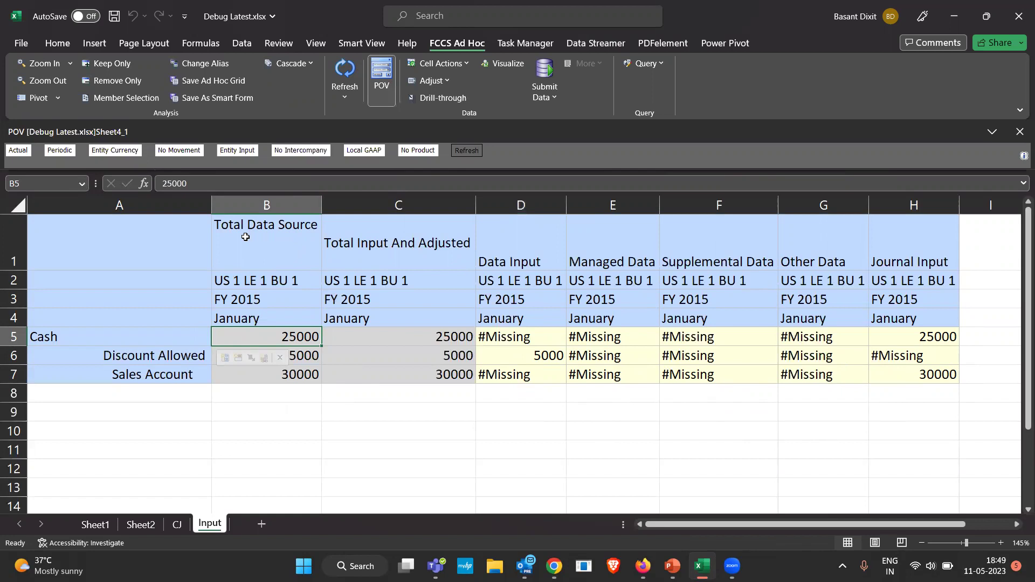
{"action": "mouse_move", "coordinate": [314, 356]}
{"action": "left_mouse_down"}
{"action": "mouse_move", "coordinate": [317, 392]}
{"action": "mouse_move", "coordinate": [322, 374]}
{"action": "left_mouse_up"}
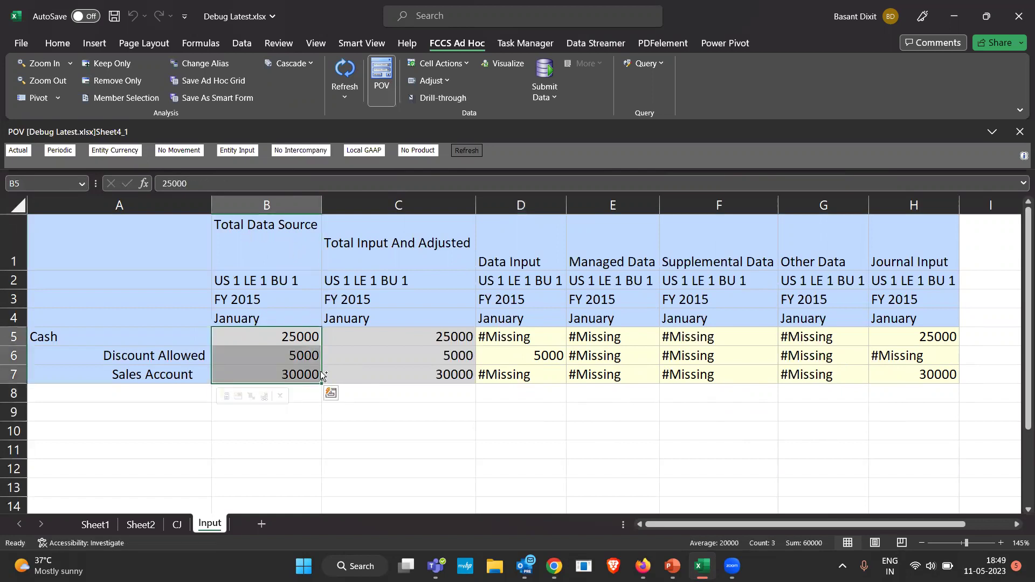
{"action": "key", "text": "ctrl+b"}
{"action": "left_click", "coordinate": [316, 423]}
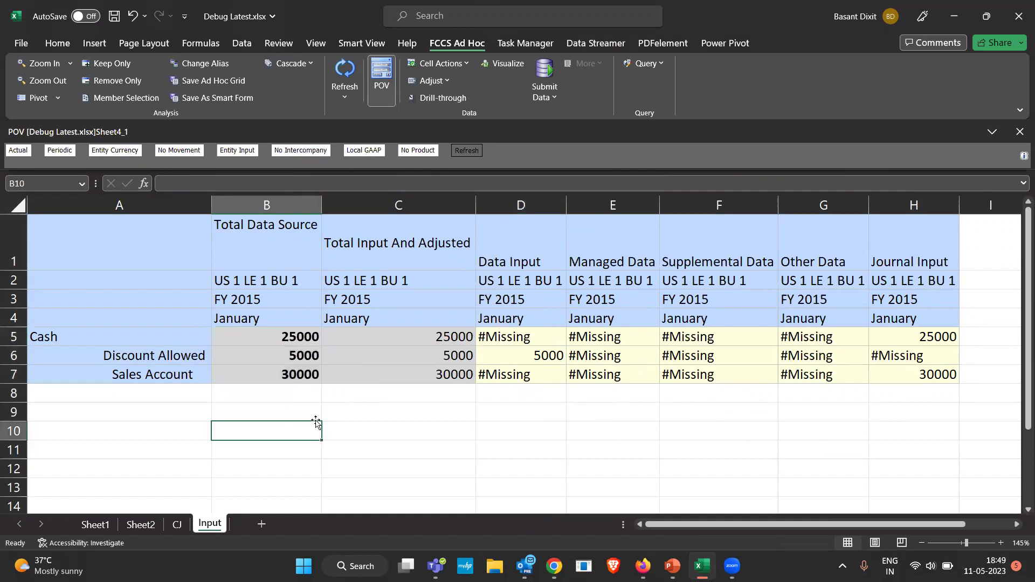
- Switch to the PowerPoint slide show and advance to the closing Thank You slide
{"action": "key", "text": "alt+Tab"}
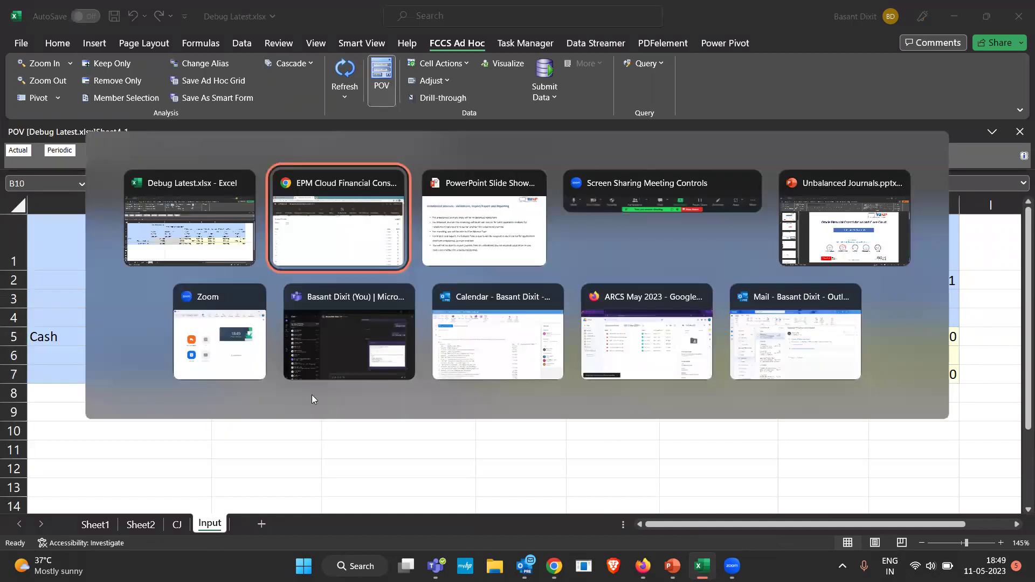
{"action": "key", "text": "alt+Tab"}
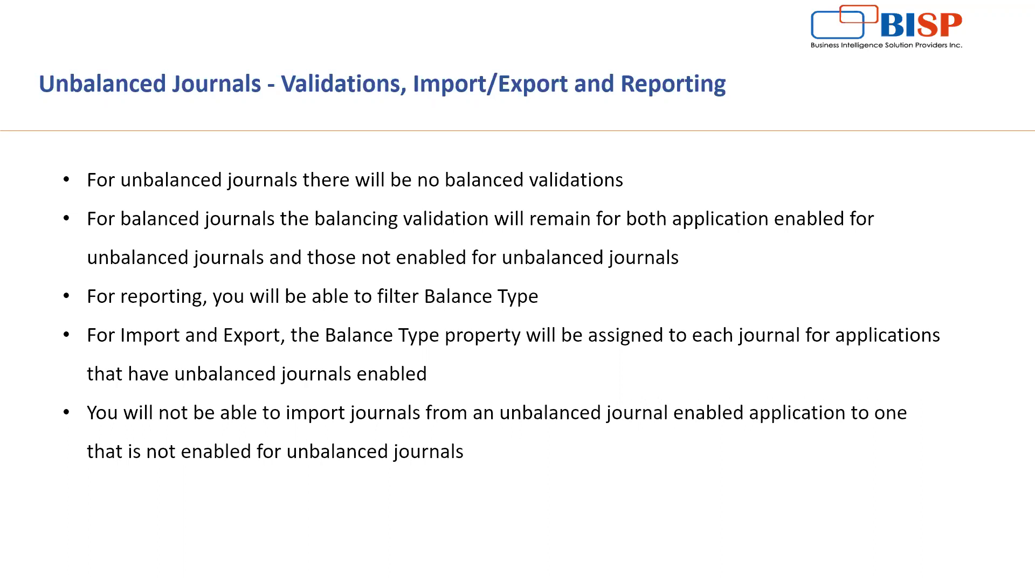
{"action": "key", "text": "Right"}
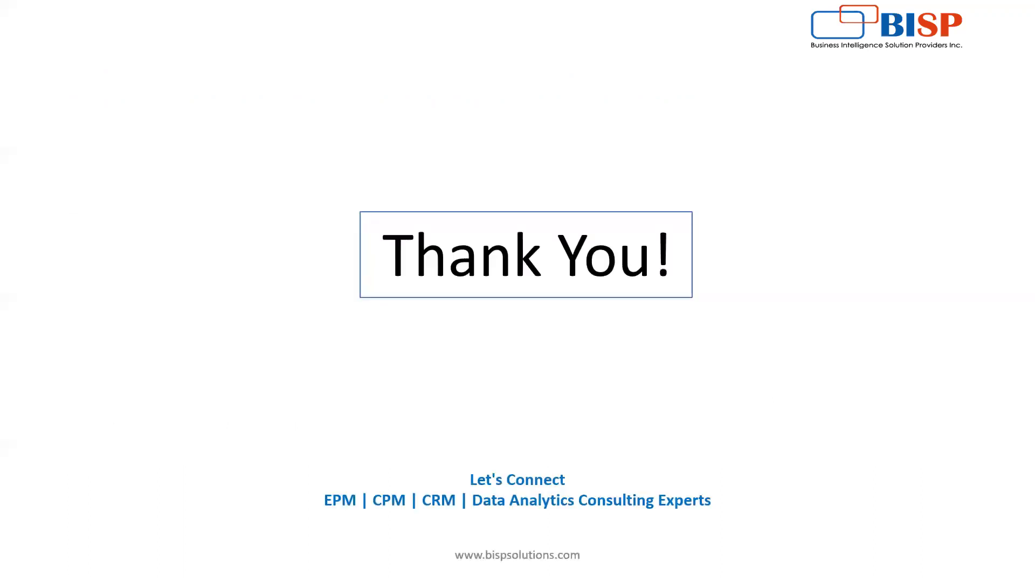